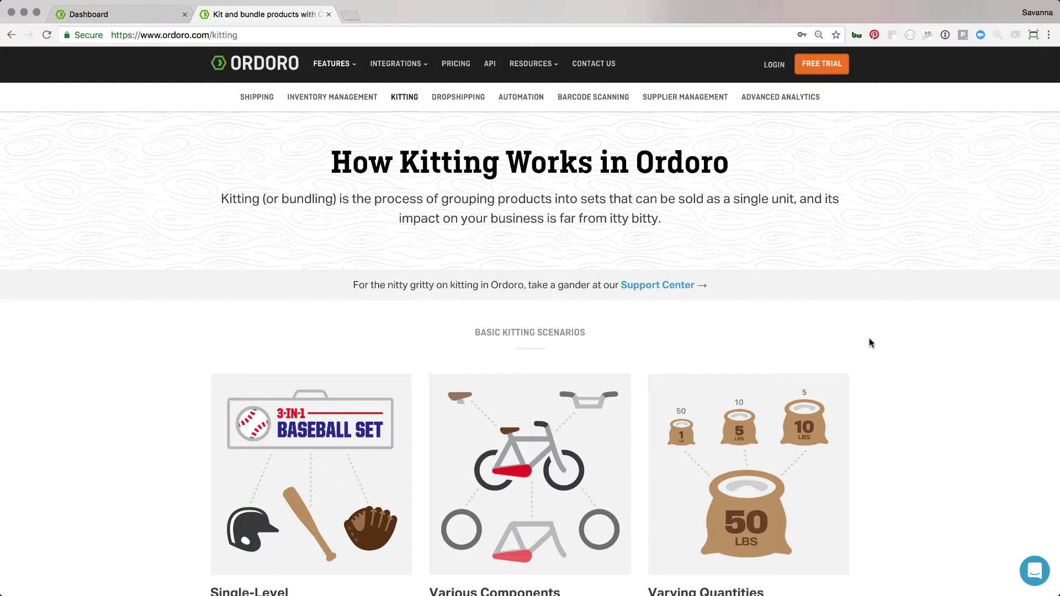
# Review the basic and advanced kitting scenarios and the bottom line benefits on the Ordoro kitting page
pyautogui.scroll(-3, 869, 343)
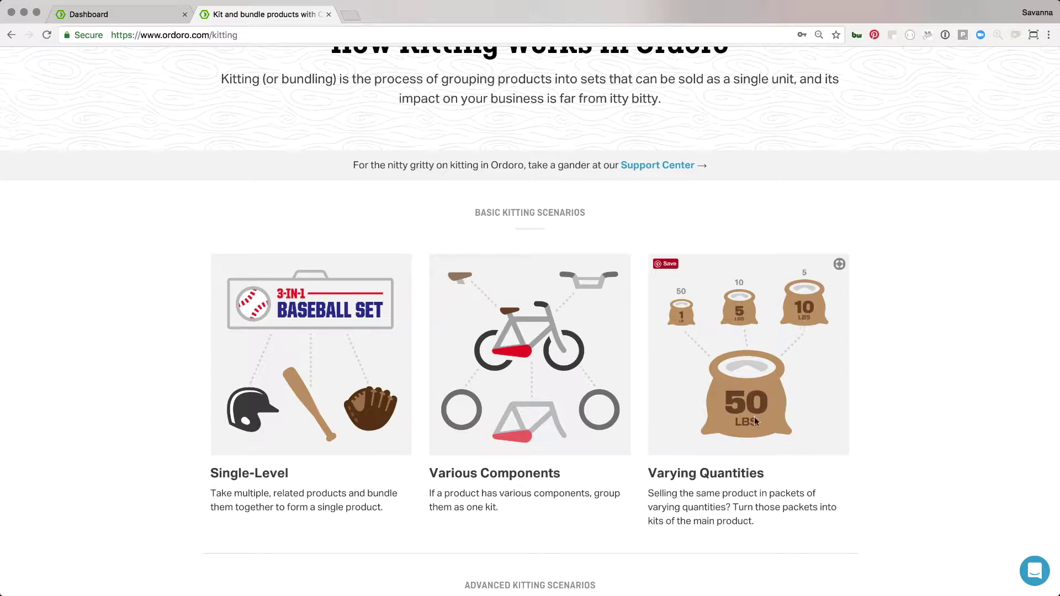
pyautogui.scroll(-6, 865, 465)
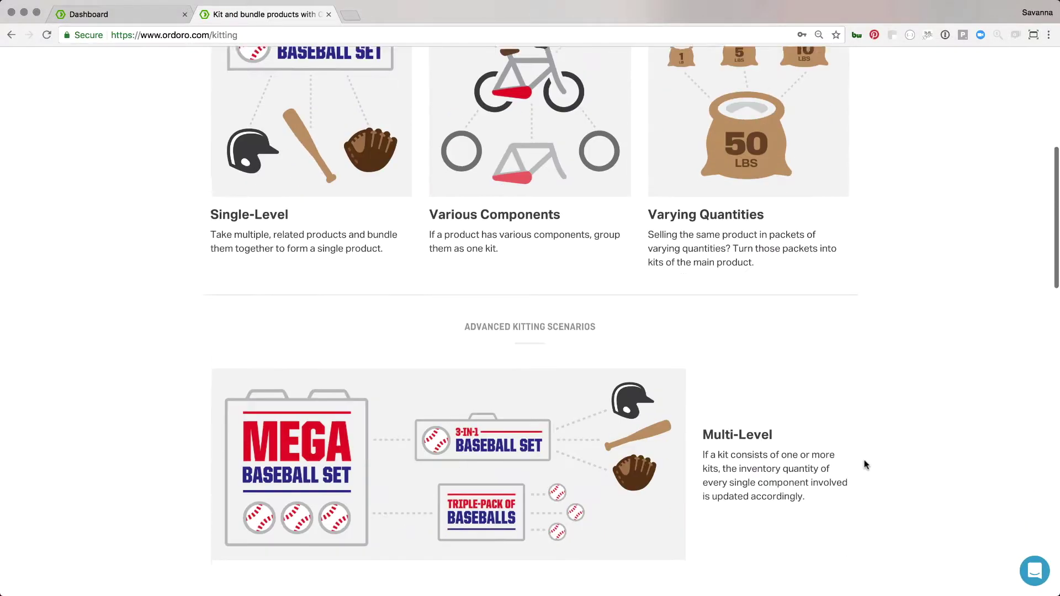
pyautogui.scroll(-5, 865, 466)
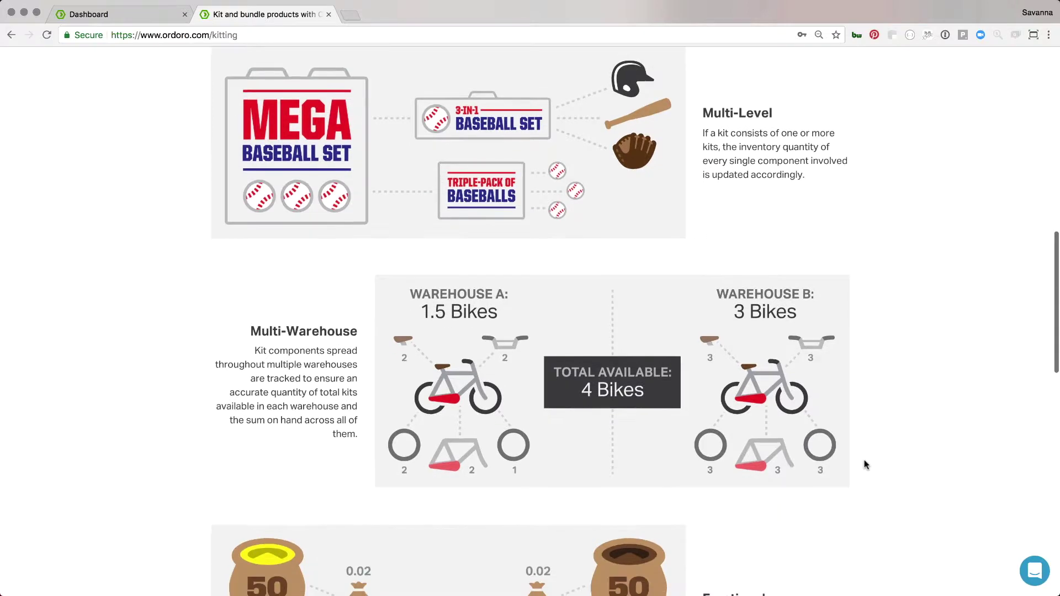
pyautogui.scroll(-3, 865, 465)
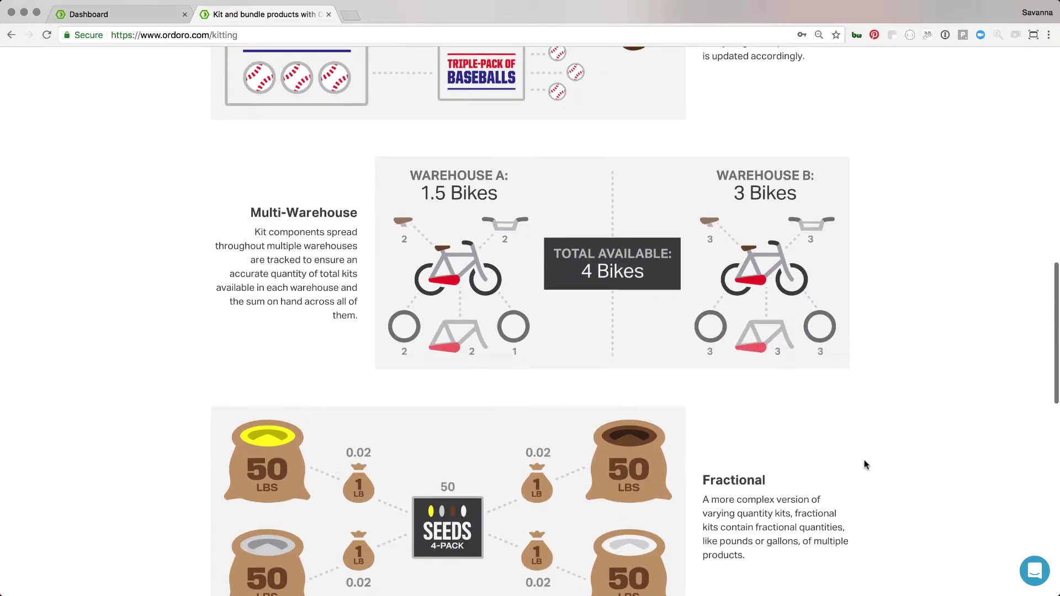
pyautogui.scroll(-1, 865, 465)
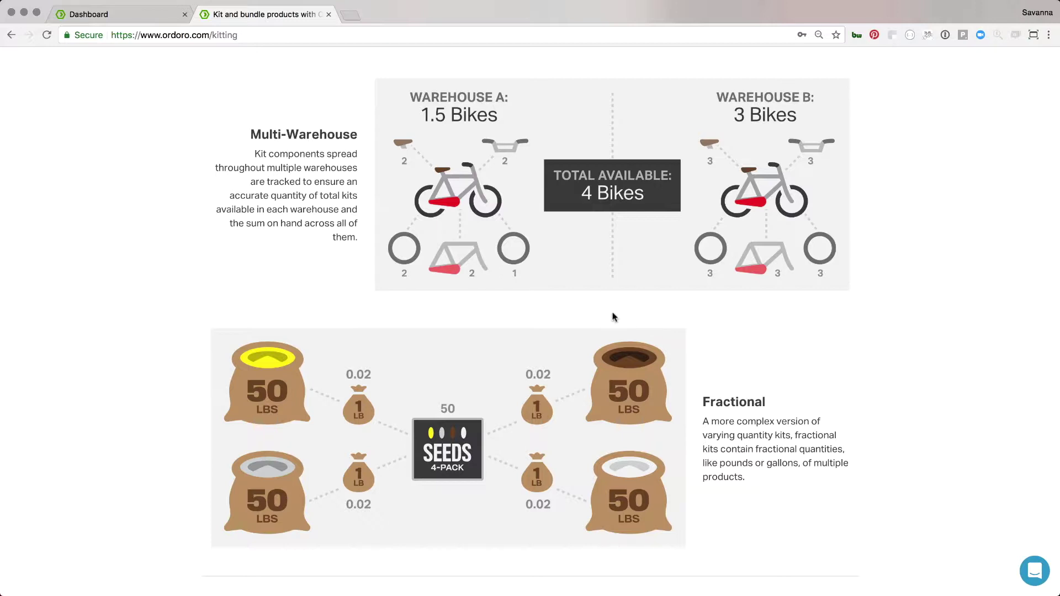
pyautogui.scroll(-2, 613, 317)
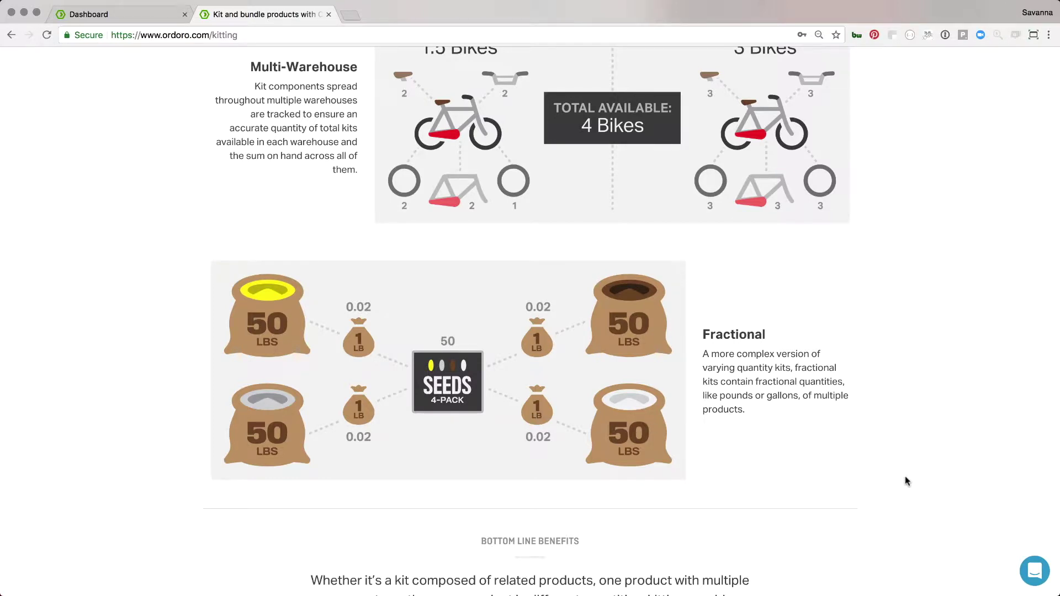
pyautogui.scroll(-2, 905, 477)
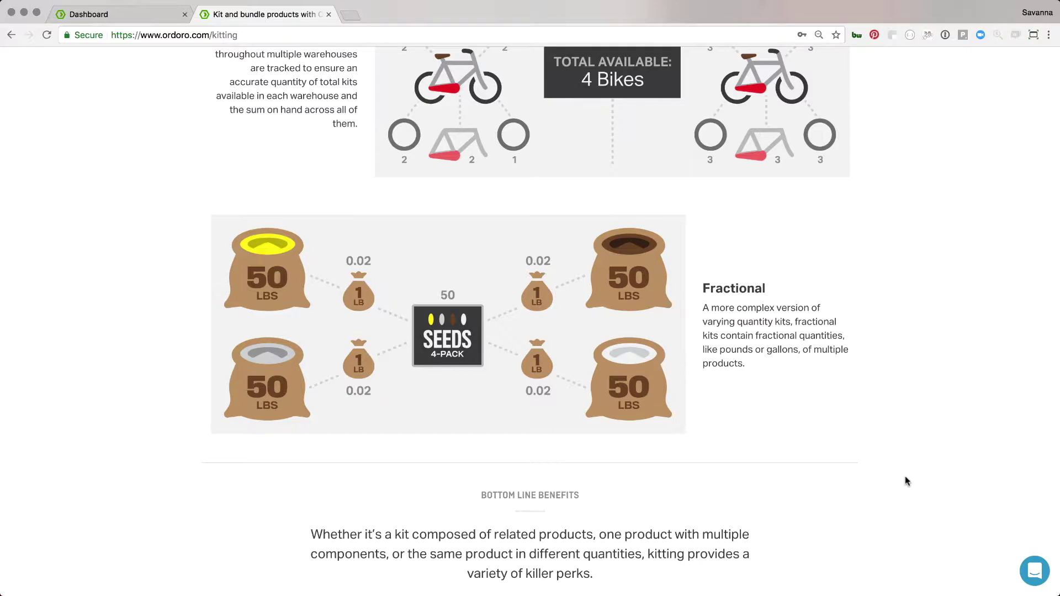
pyautogui.scroll(-10, 906, 480)
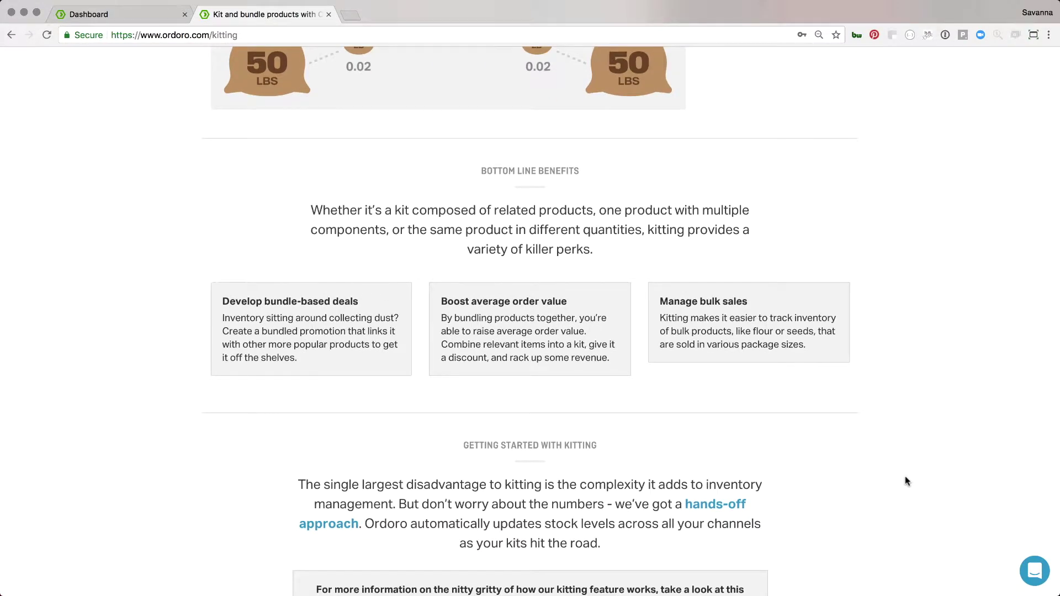
pyautogui.scroll(9, 905, 481)
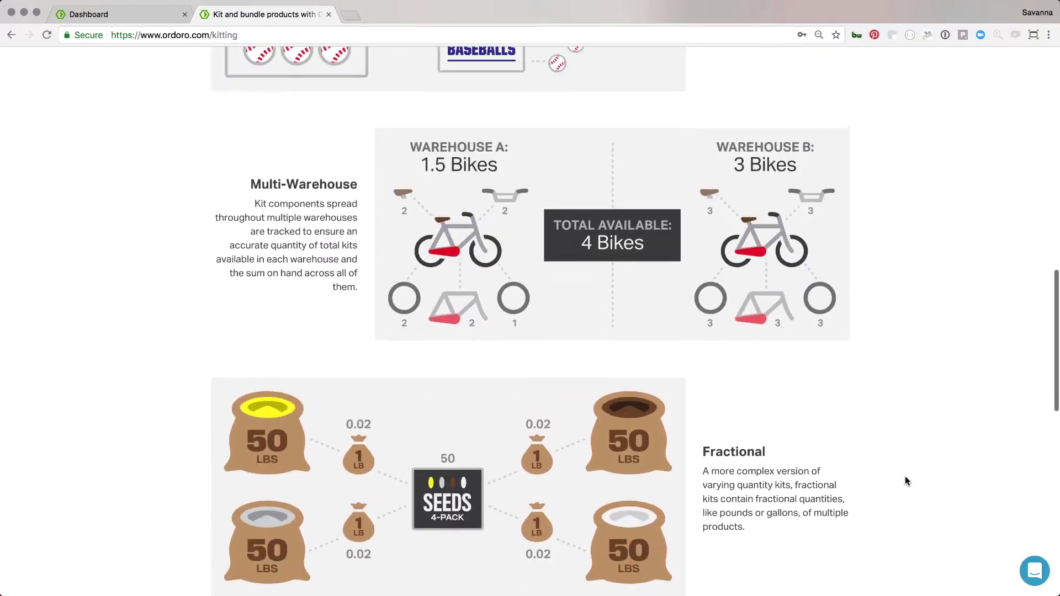
pyautogui.scroll(12, 906, 481)
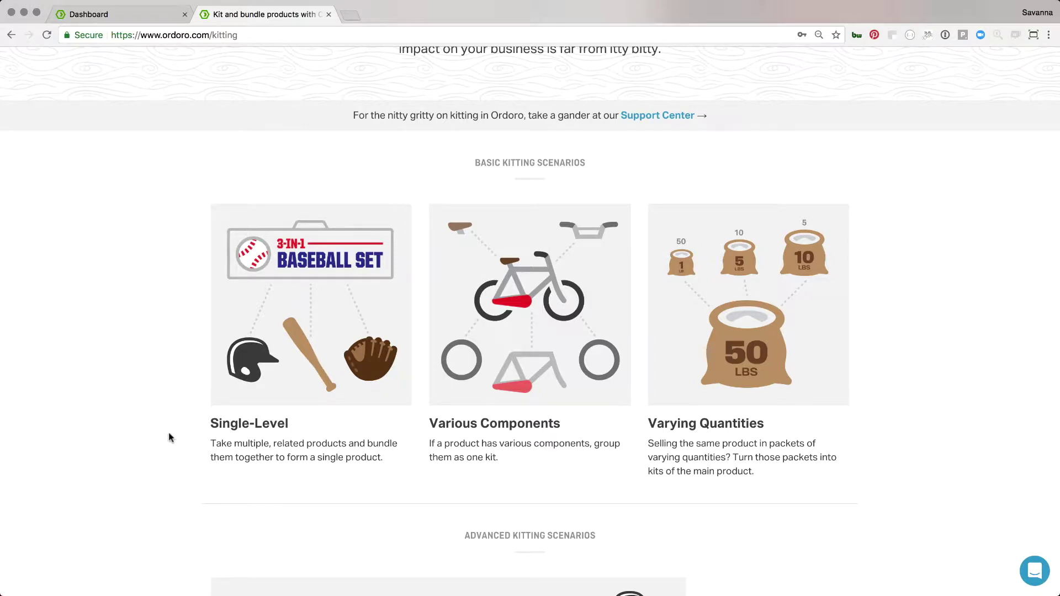
pyautogui.scroll(3, 169, 437)
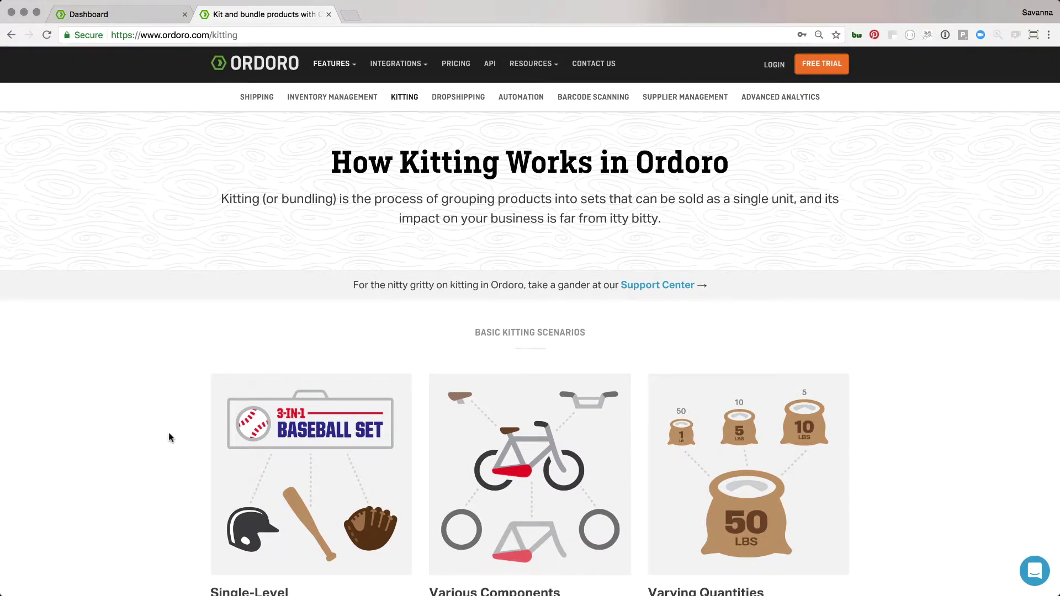
# Switch to the Ordoro app, list the kit products, and examine the Warm Yarns Starter Kit's components and warehouse stock
pyautogui.click(132, 21)
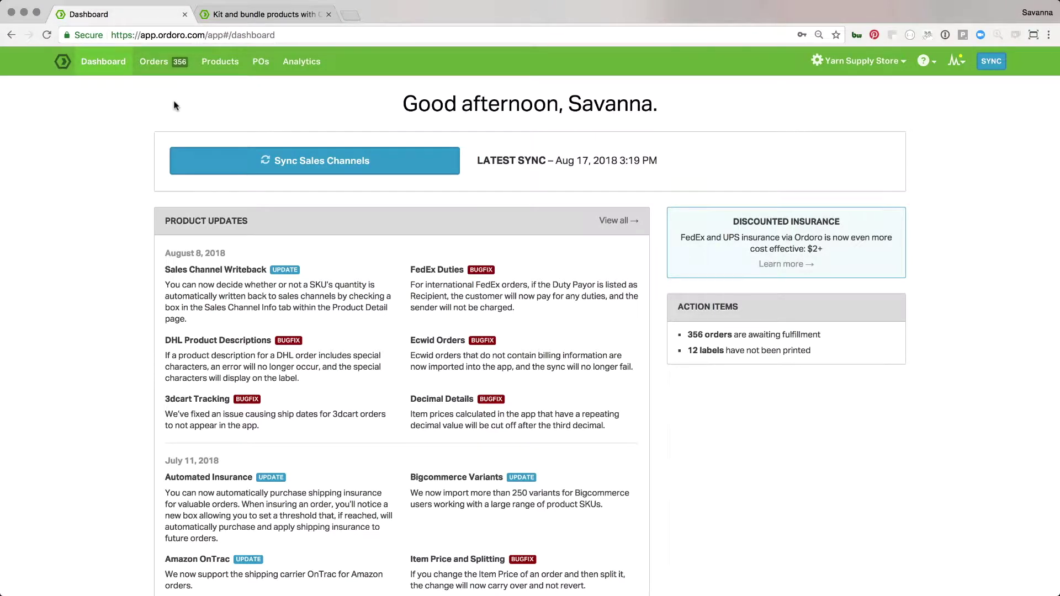
pyautogui.click(221, 61)
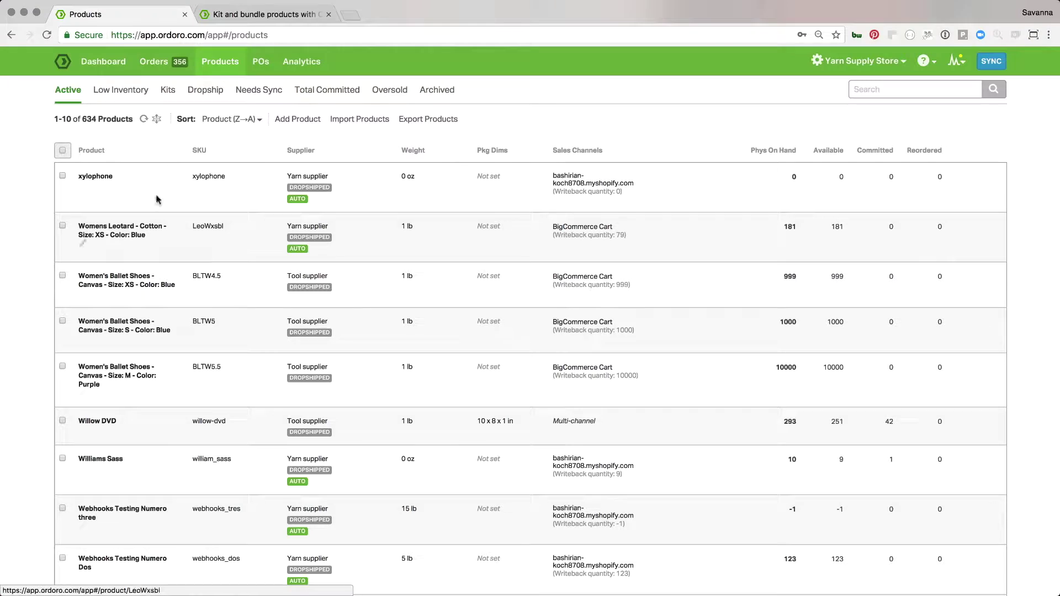
pyautogui.click(168, 94)
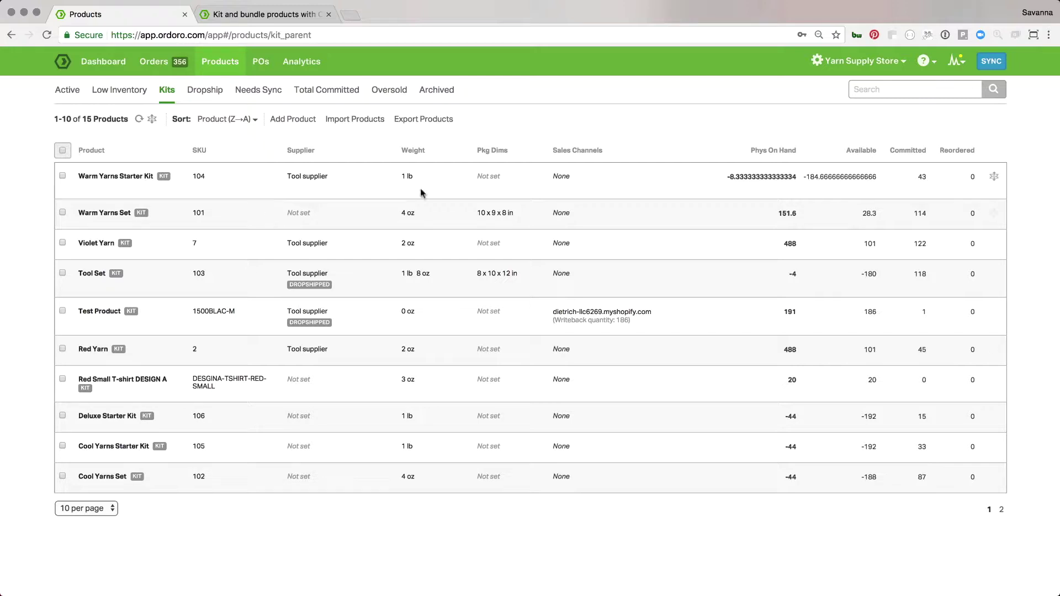
pyautogui.click(994, 180)
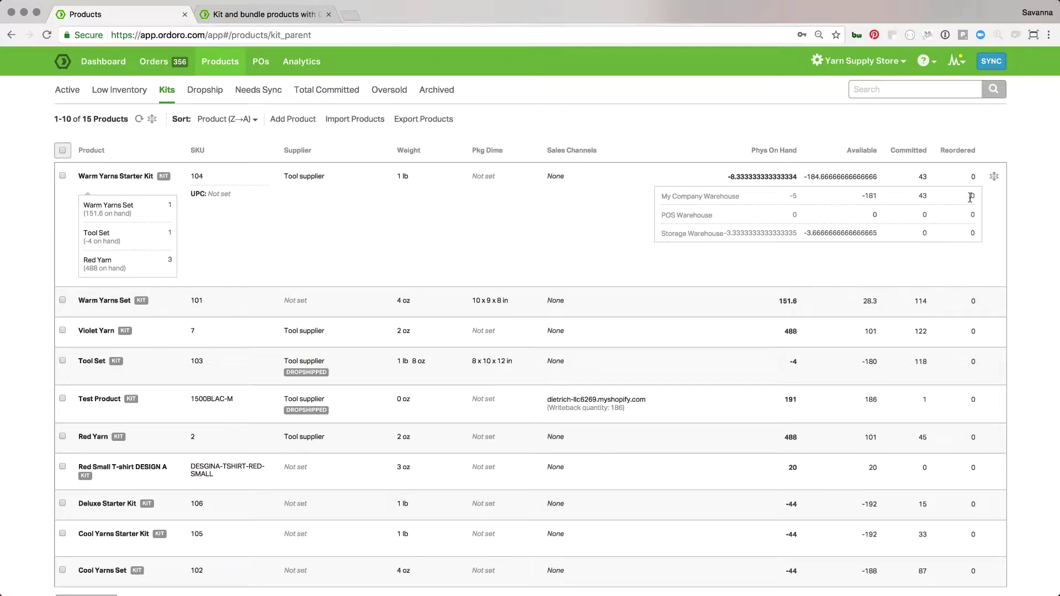
pyautogui.click(993, 180)
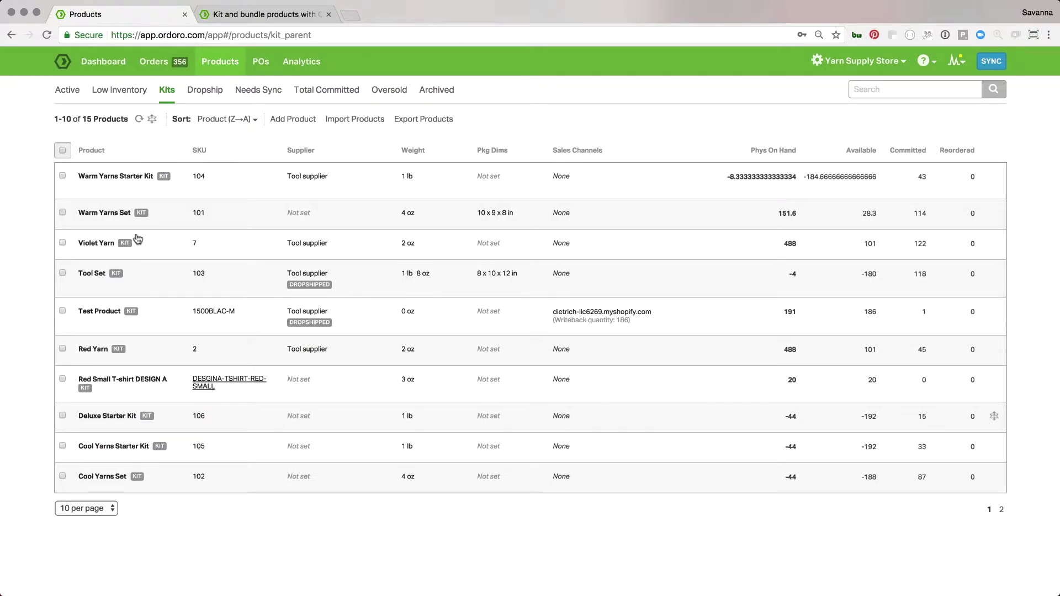
# Start a new product from the active products list with SKU starter_set and name "Starter Set - Blue - XS"
pyautogui.click(67, 90)
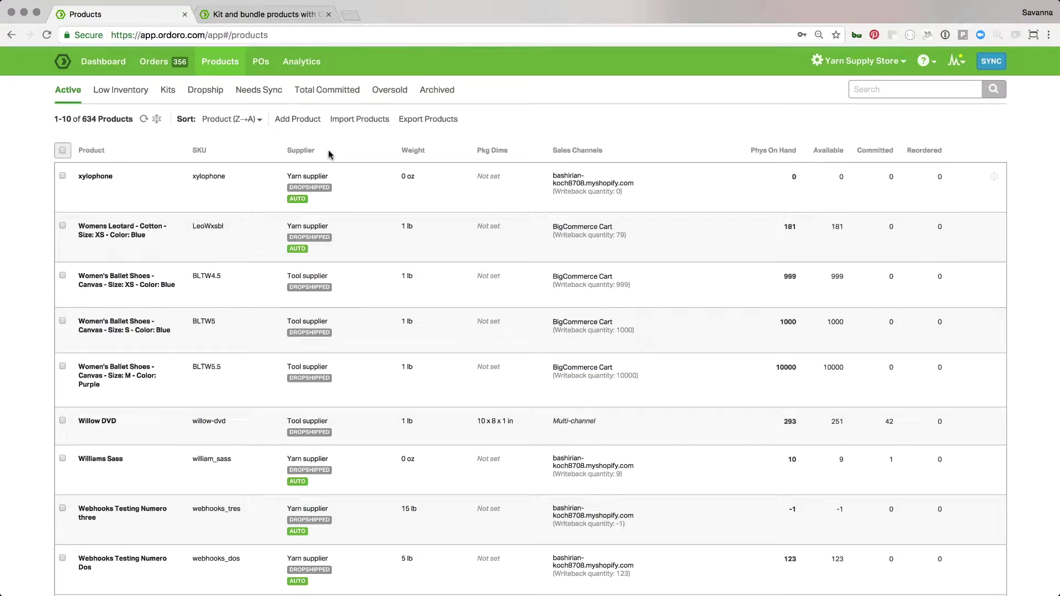
pyautogui.click(298, 120)
pyautogui.click(484, 143)
pyautogui.write('starter_set')
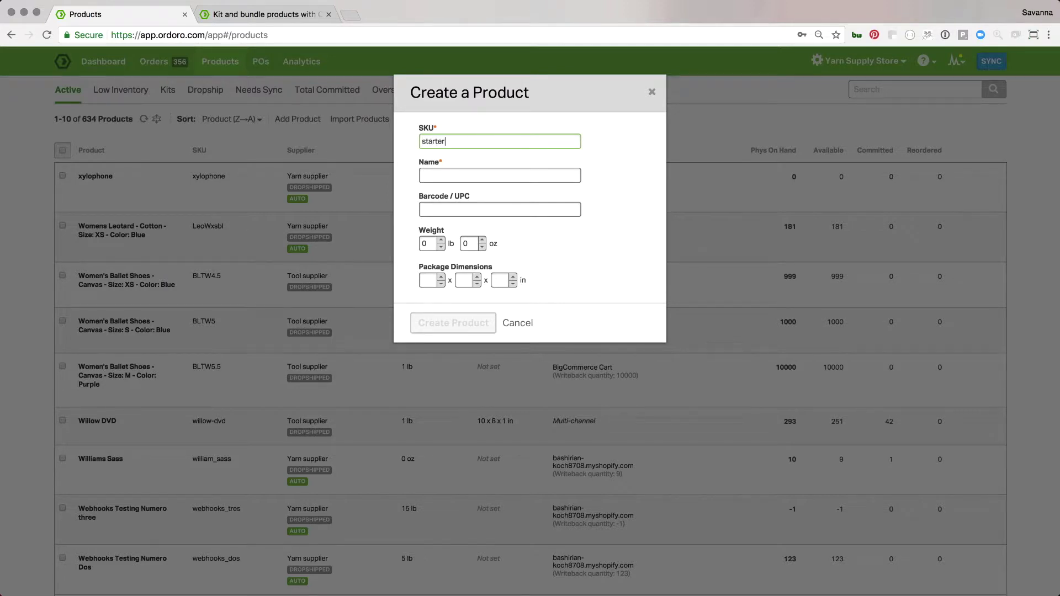
pyautogui.press('Tab')
pyautogui.write('S')
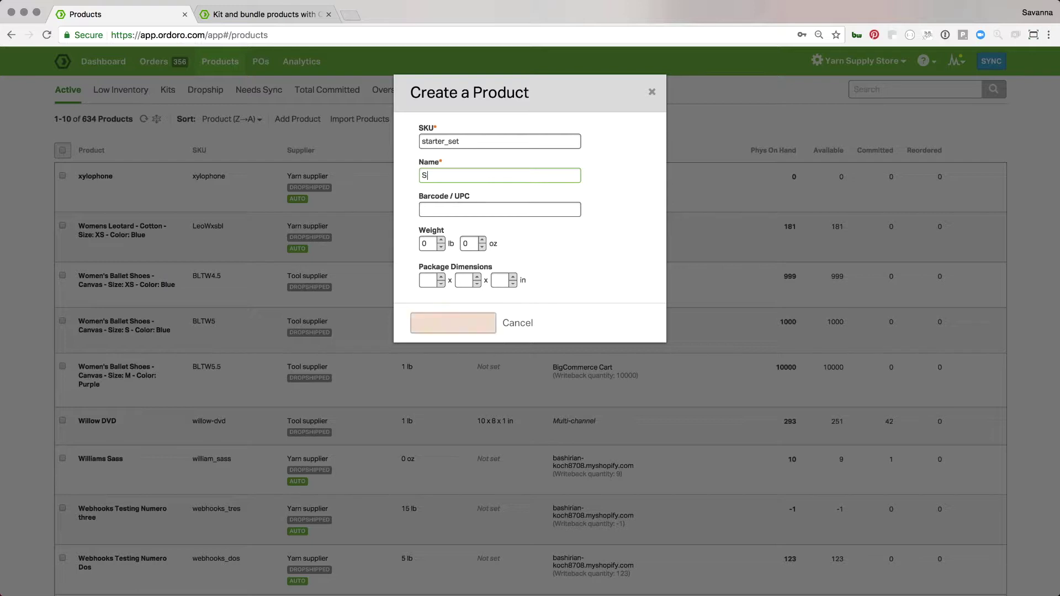
pyautogui.write('tarter Se')
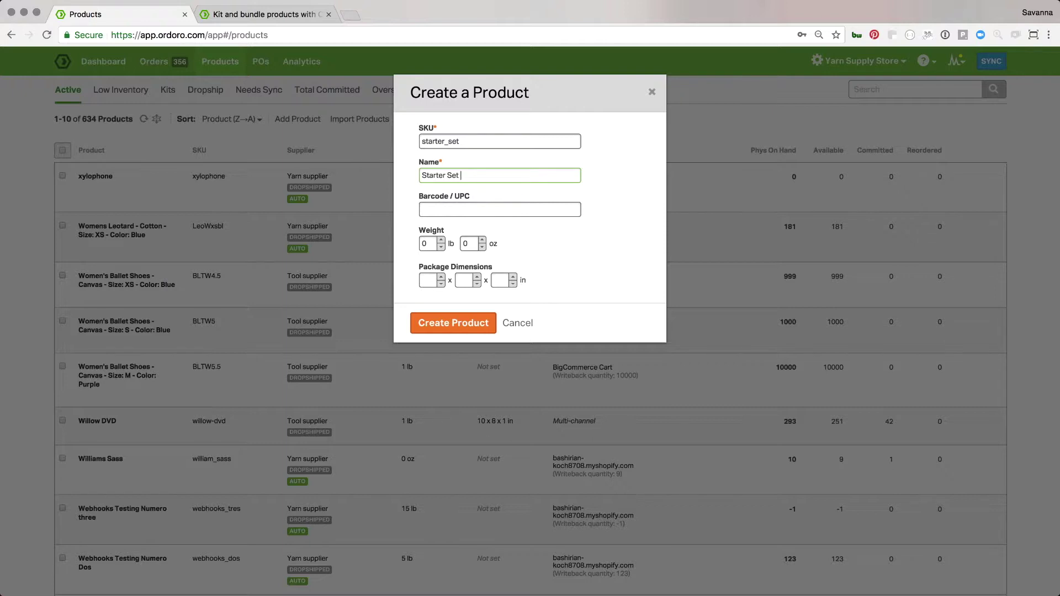
pyautogui.write('t - Blue - XS')
# Set the new product's weight to 14 oz and its package dimensions to 7 x 3 x 5 in
pyautogui.click(472, 243)
pyautogui.press('BackSpace')
pyautogui.write('14')
pyautogui.click(430, 278)
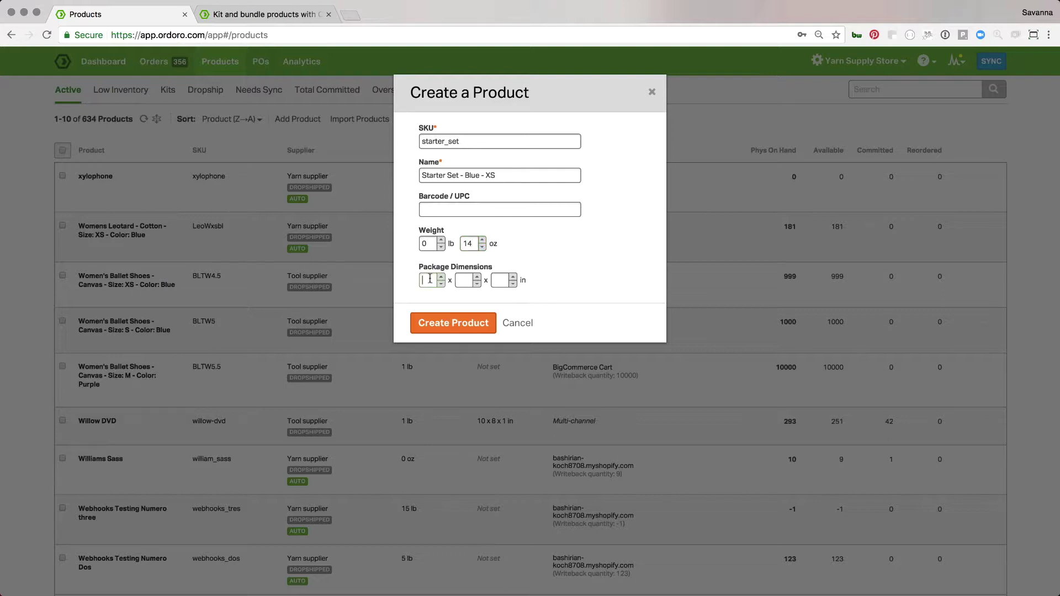
pyautogui.write('7')
pyautogui.press('Tab')
pyautogui.write('3')
pyautogui.press('Tab')
pyautogui.write('5')
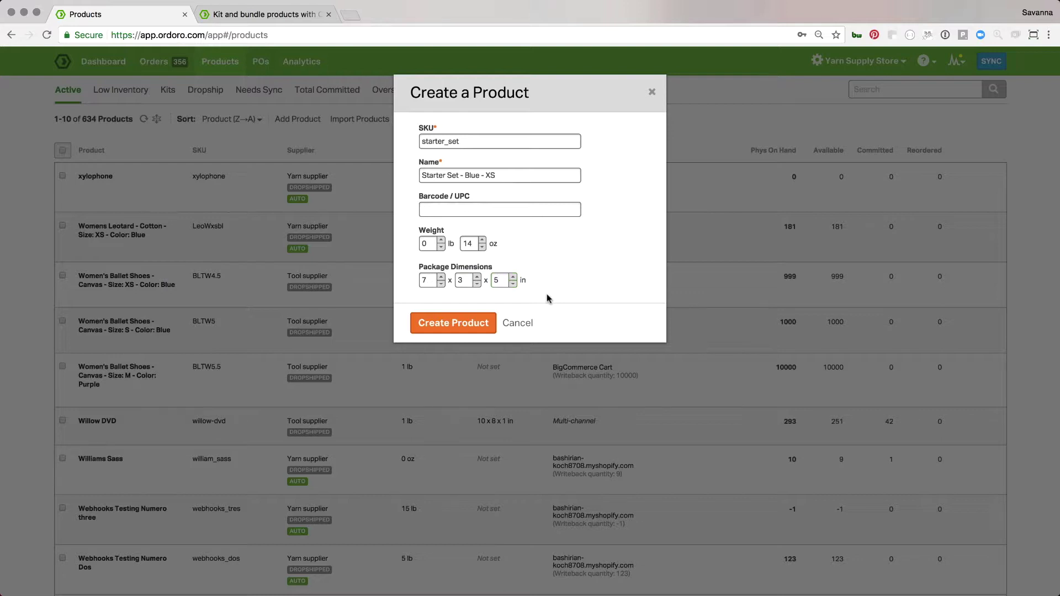
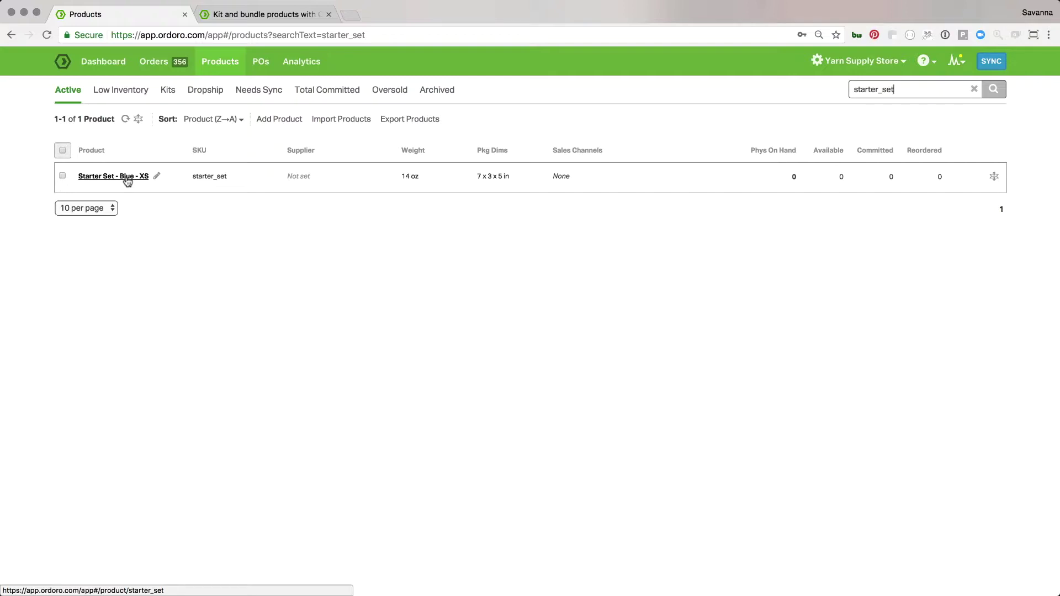
# Open the Starter Set - Blue - XS product and add "Women's Ballet Shoes - Canvas - Size: XS - Color: Blue" as a kit component
pyautogui.click(128, 177)
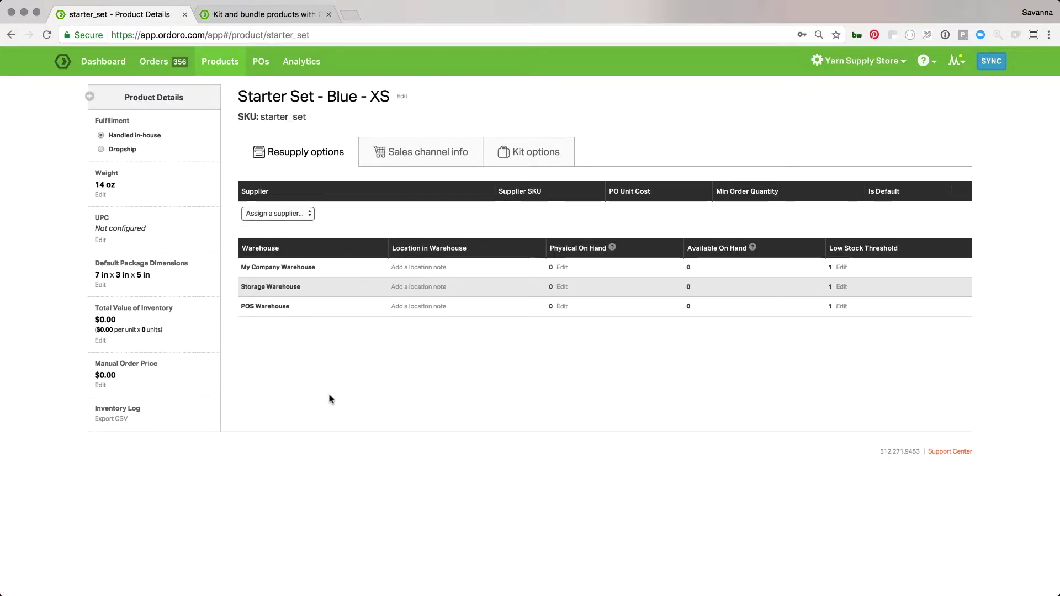
pyautogui.click(517, 149)
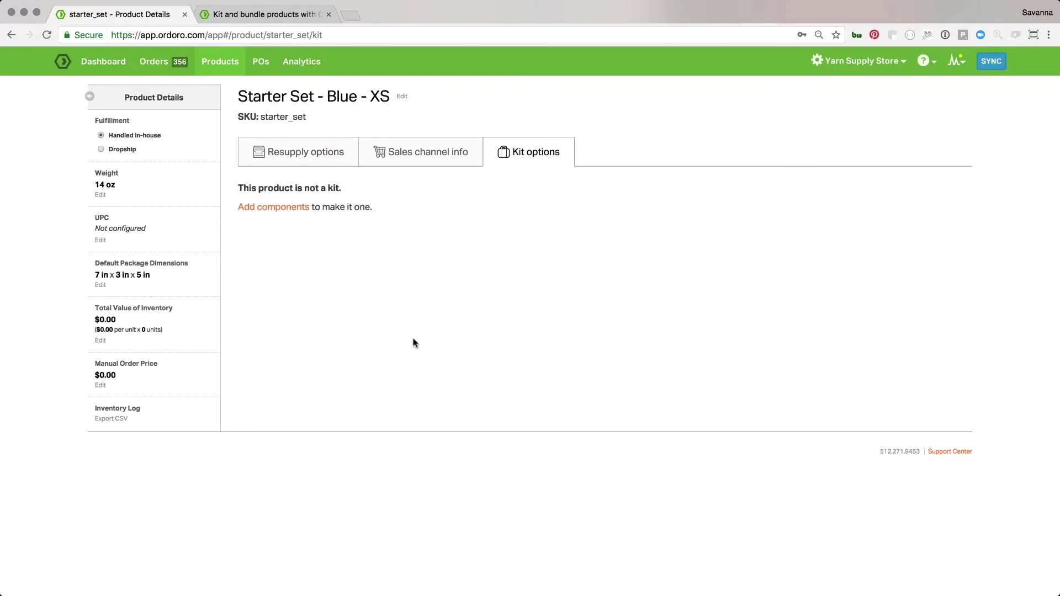
pyautogui.click(286, 209)
pyautogui.click(504, 231)
pyautogui.write('baller')
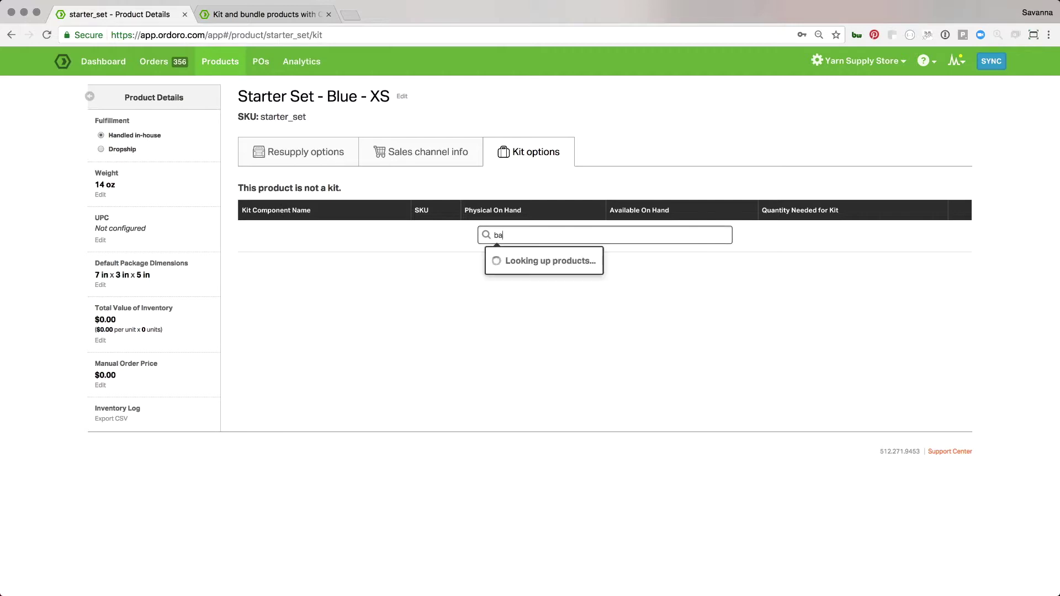
pyautogui.press('BackSpace')
pyautogui.write('t')
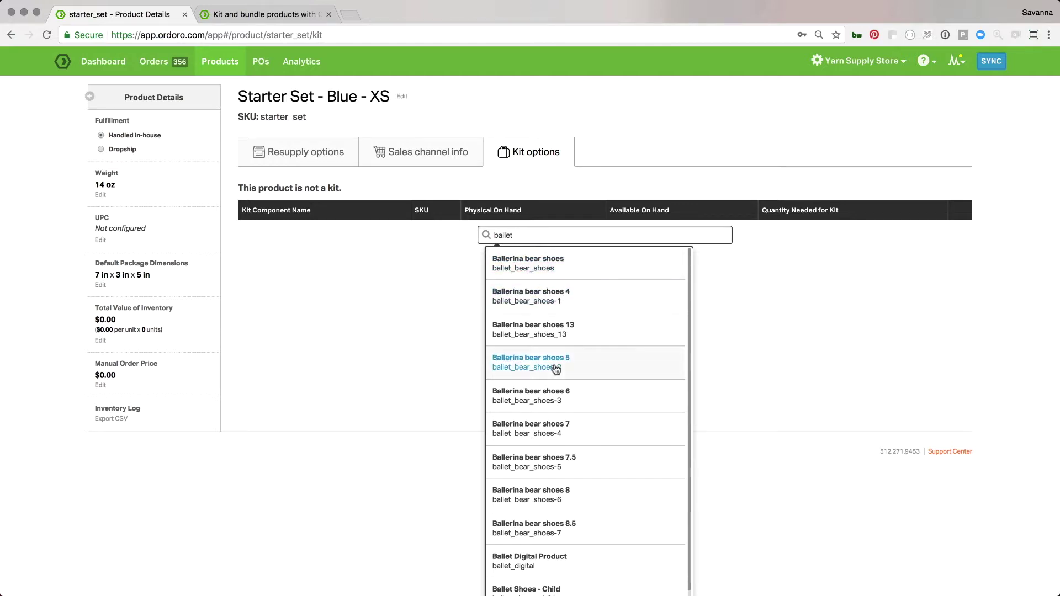
pyautogui.write('shoes')
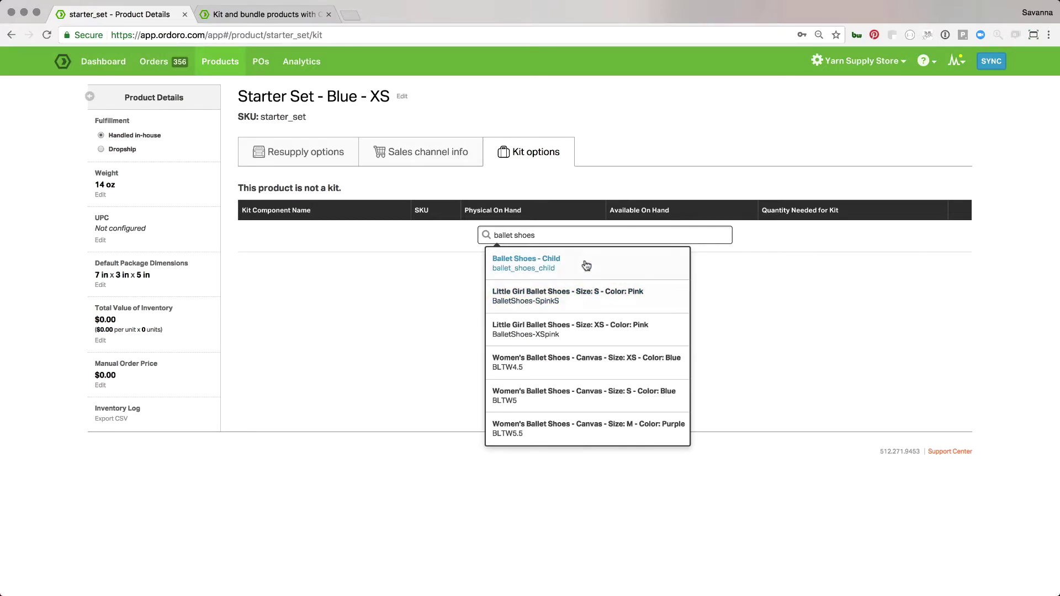
pyautogui.click(596, 364)
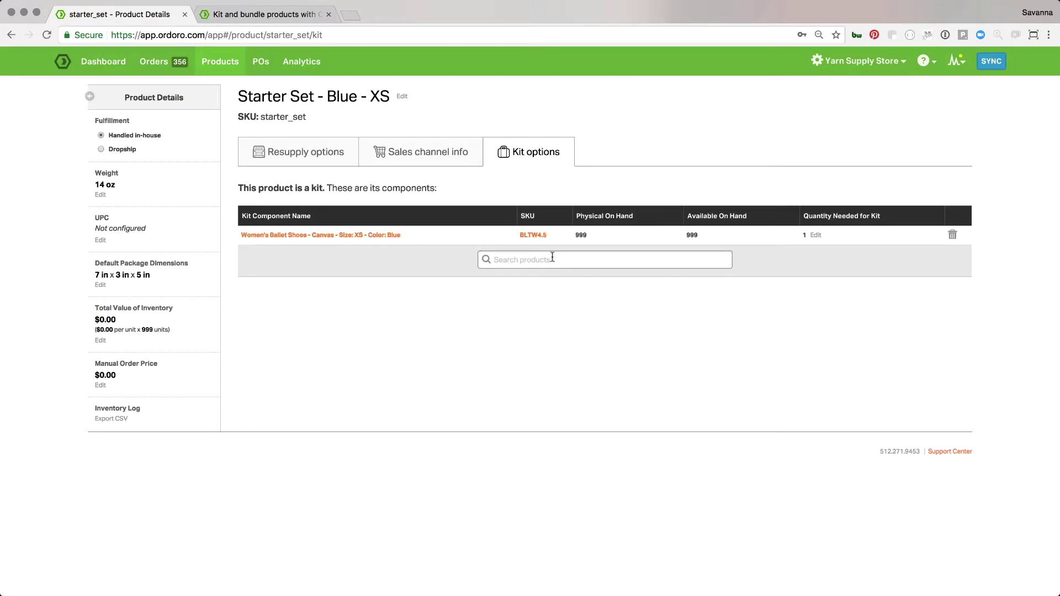
# Try to find a second kit component by searching for "Blue XS" and "Blue Ballet"
pyautogui.write('Blue')
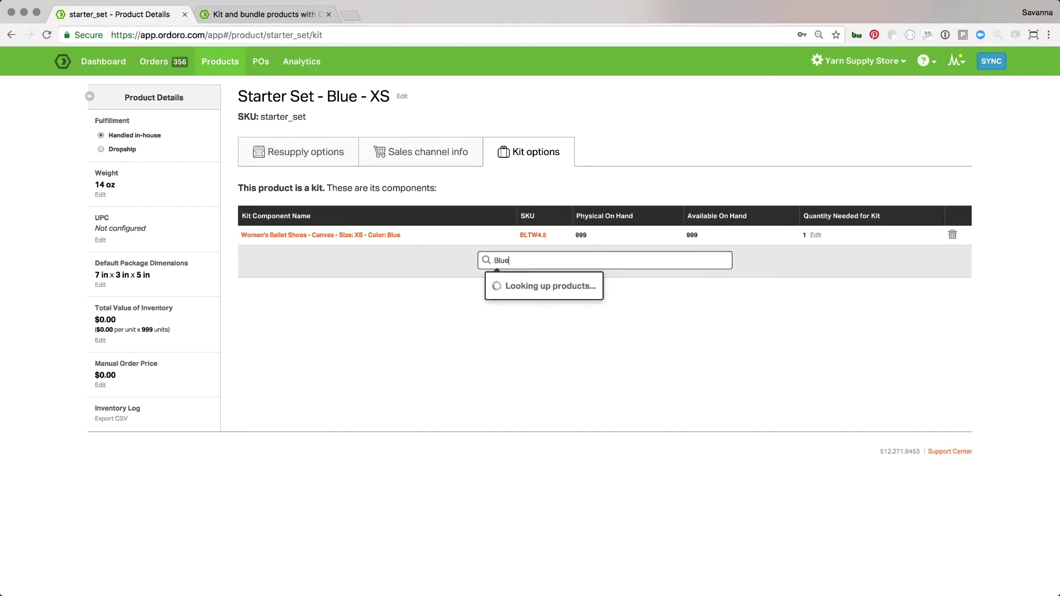
pyautogui.write(' XS')
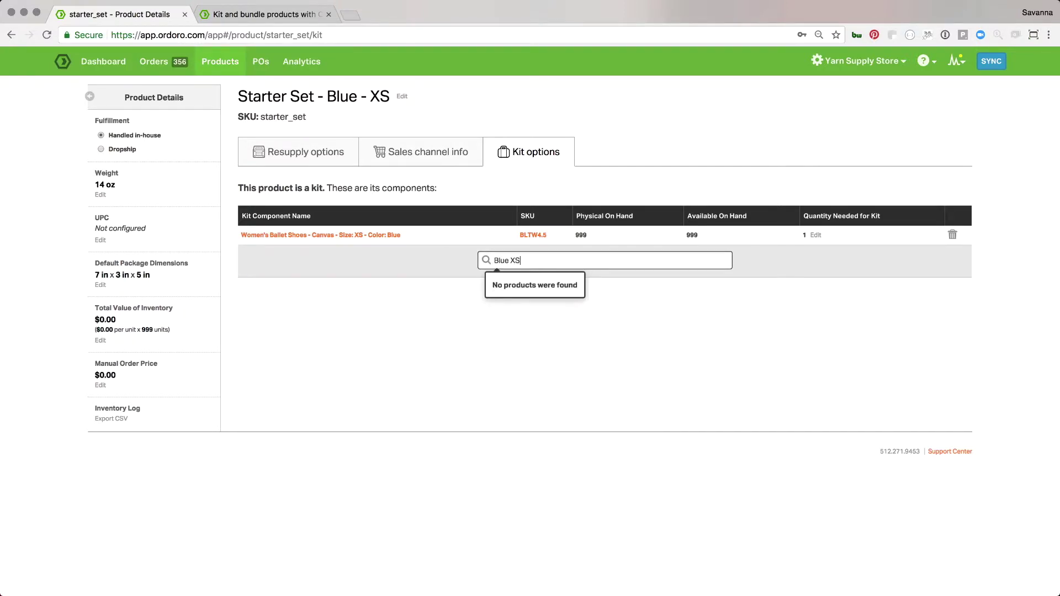
pyautogui.press('BackSpace')
pyautogui.press('BackSpace')
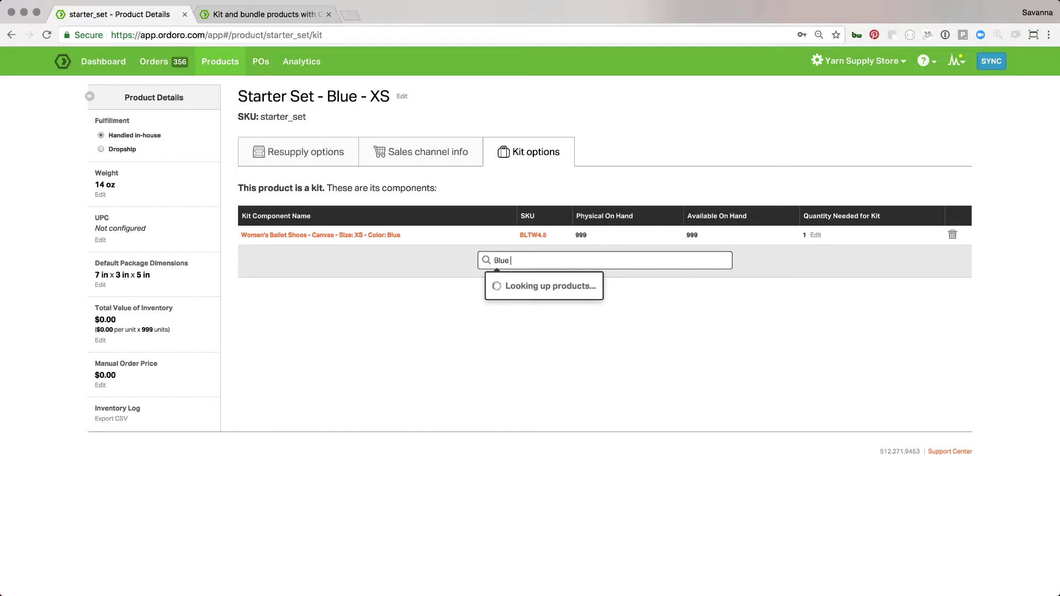
pyautogui.write('Ballet')
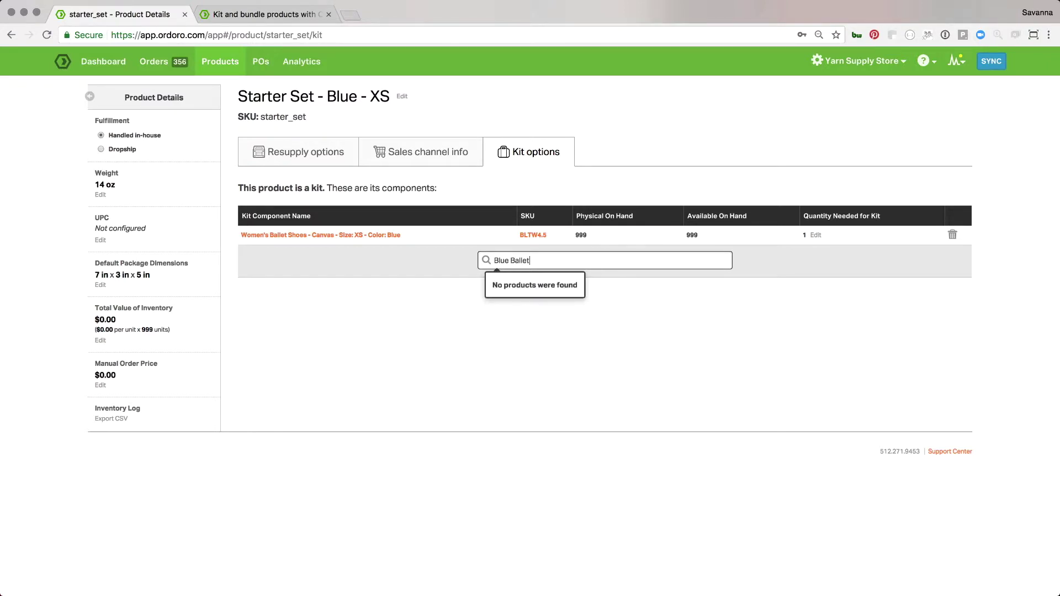
# Search the kit components for "Ballet" and try to add "Women's Ballet Shoes - Canvas - Size: XS - Color: Blue" again
pyautogui.click(511, 260)
pyautogui.press('BackSpace')
pyautogui.press('BackSpace')
pyautogui.press('BackSpace')
pyautogui.press('BackSpace')
pyautogui.press('BackSpace')
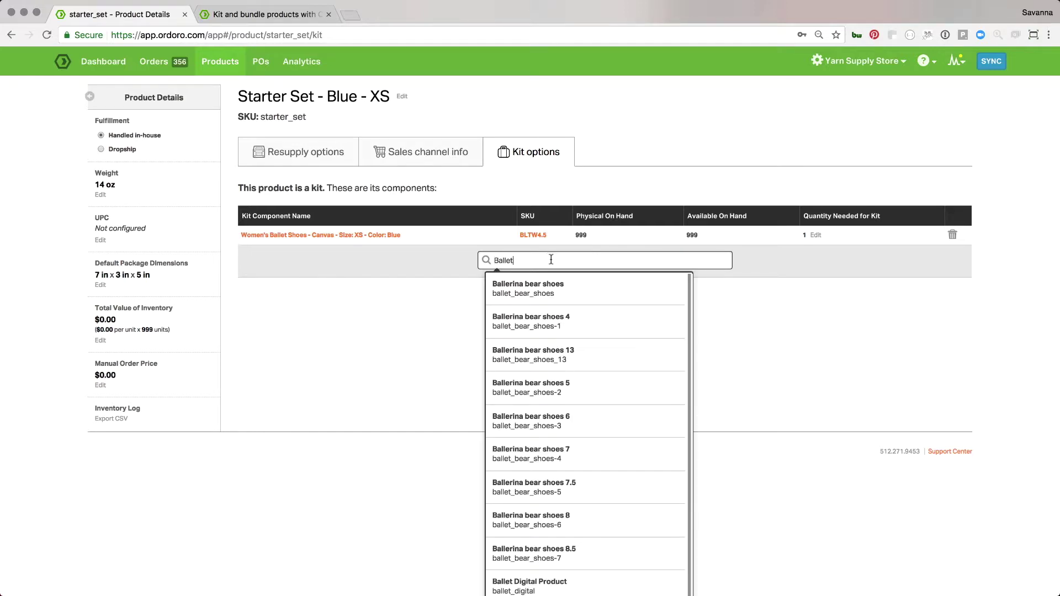
pyautogui.scroll(-3, 552, 359)
pyautogui.scroll(-3, 557, 440)
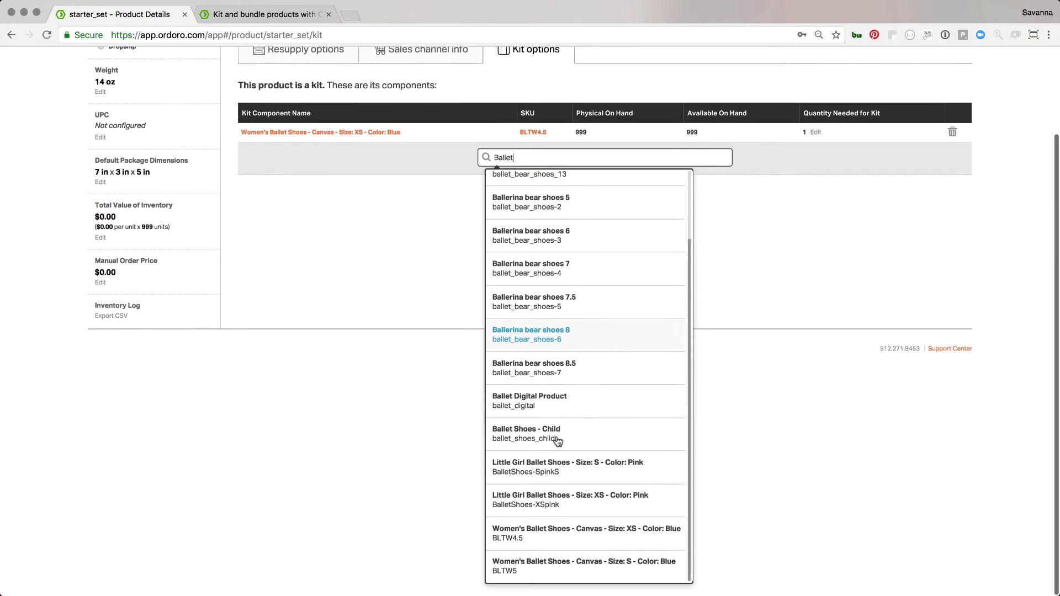
pyautogui.click(569, 537)
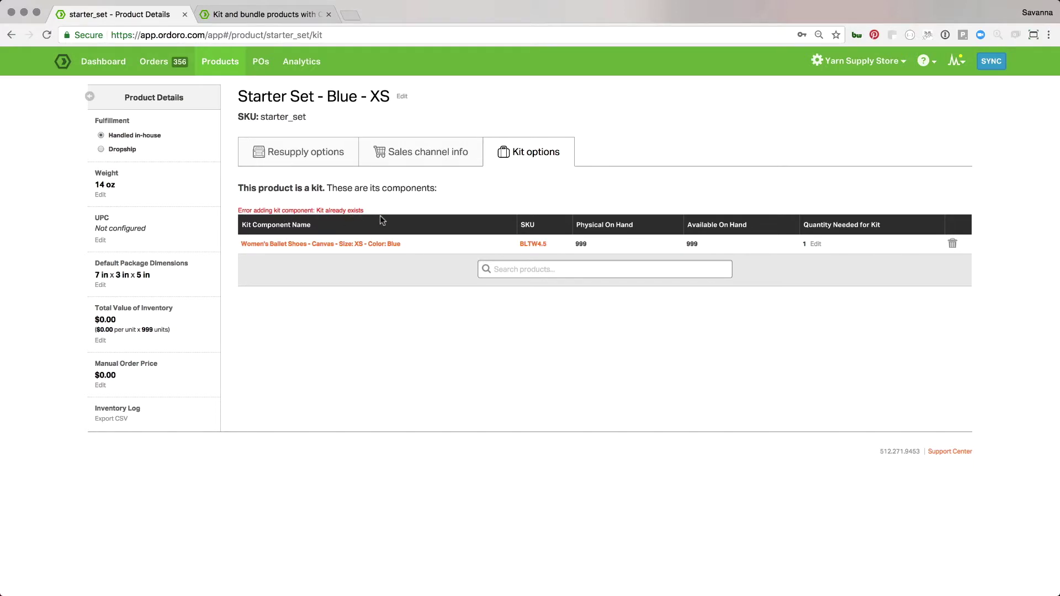
# Search for "ballet" and add "Ballerina bear shoes" as the second kit component
pyautogui.click(506, 272)
pyautogui.write('ballet')
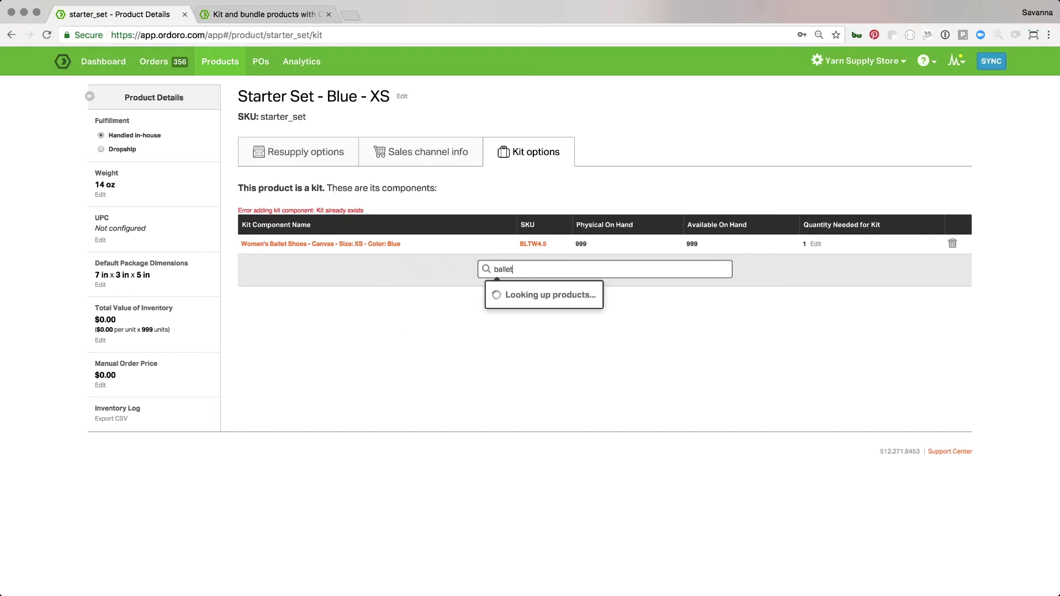
pyautogui.click(539, 298)
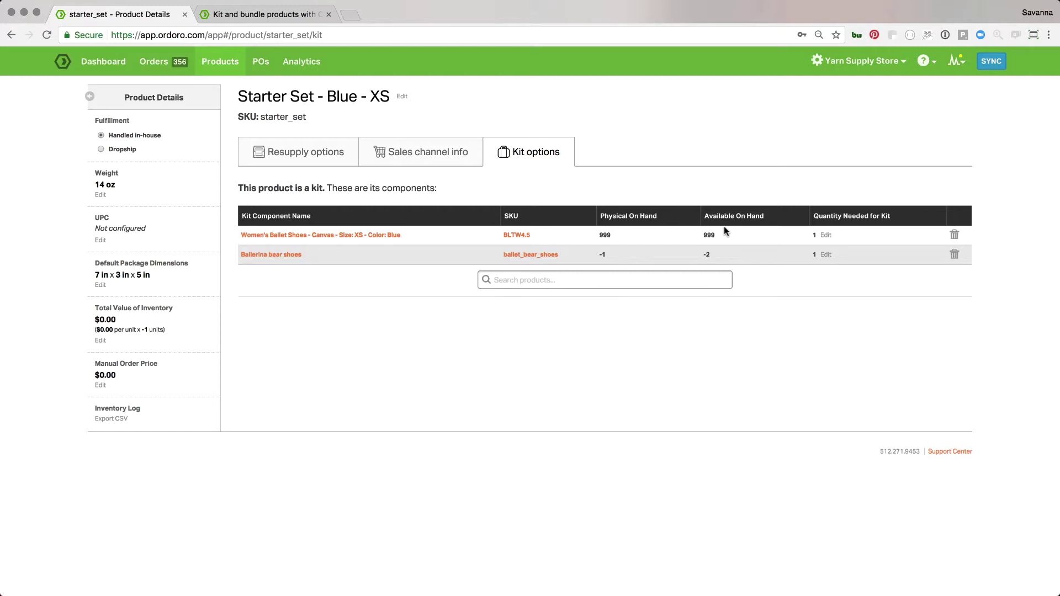
# Try to set the quantity needed for the Women's Ballet Shoes component to 10
pyautogui.click(826, 236)
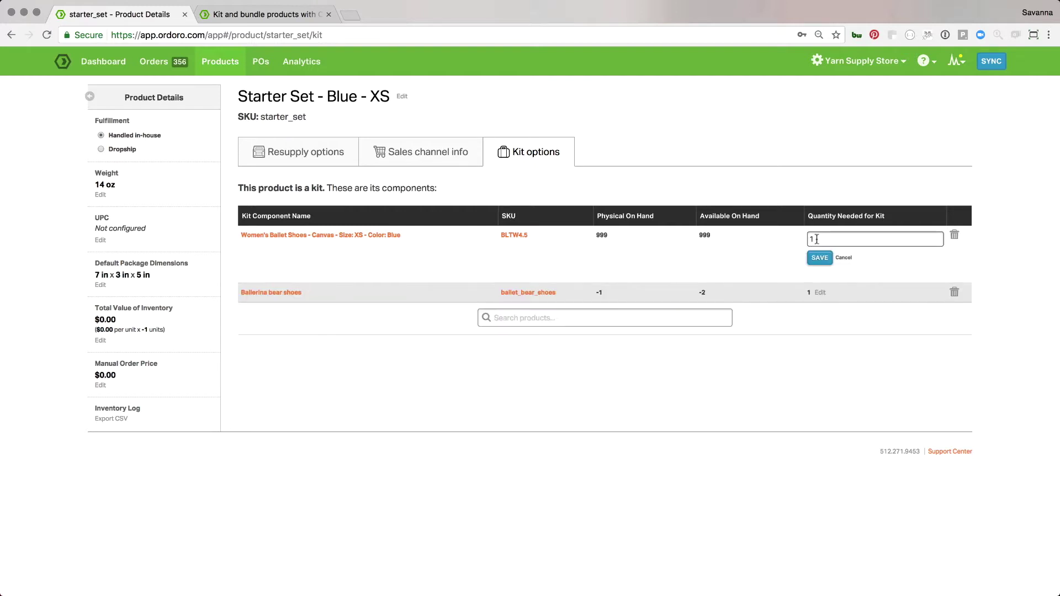
pyautogui.click(823, 241)
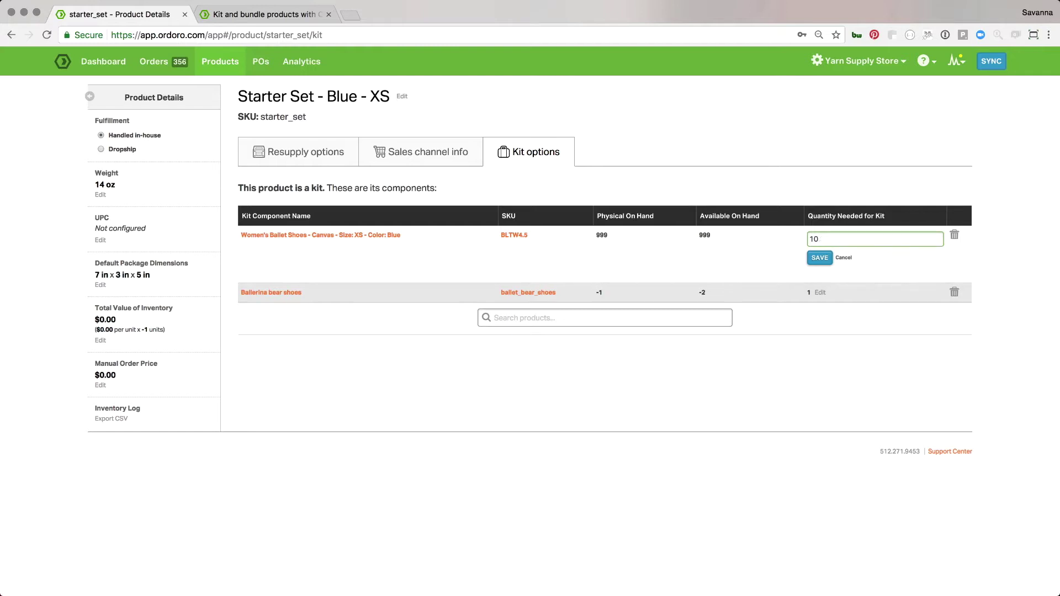
pyautogui.press('Return')
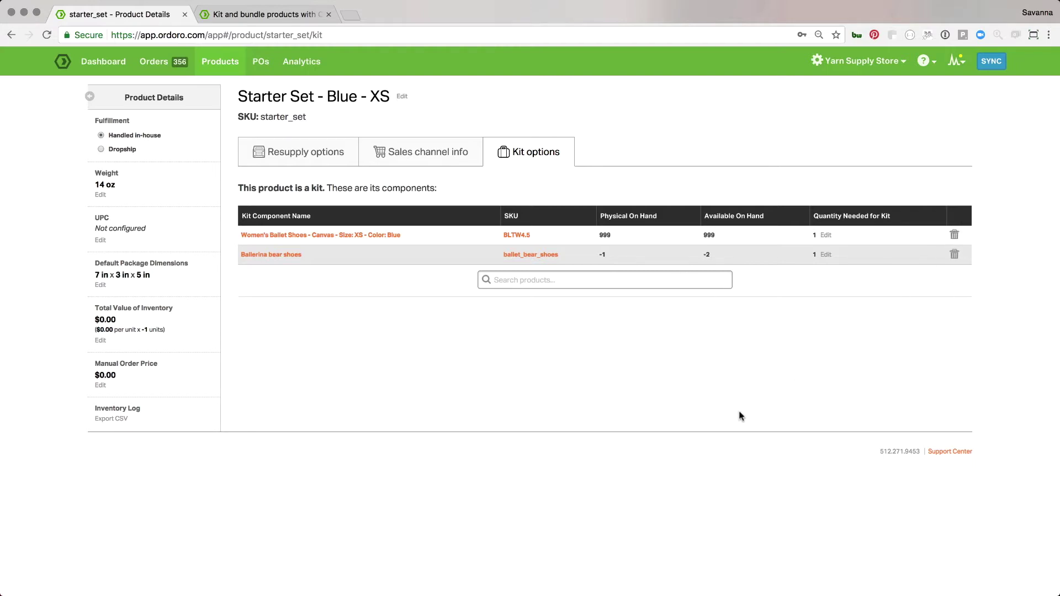
pyautogui.doubleClick(280, 118)
pyautogui.click(296, 120)
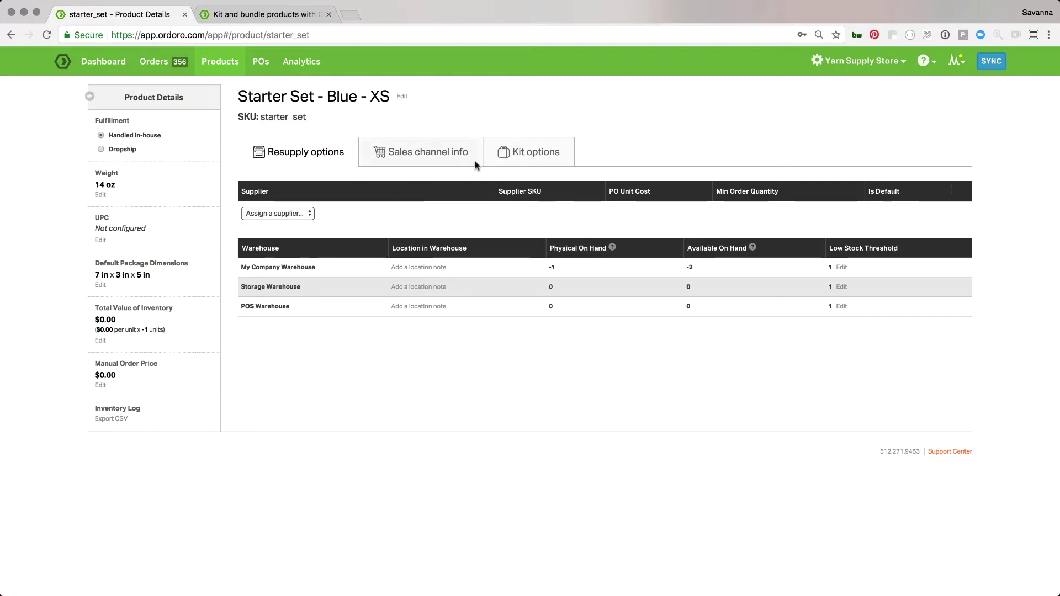
# Open "Women's Ballet Shoes - Canvas - Size: S - Color: Blue" from the products list and open the component search in its kit options
pyautogui.click(232, 74)
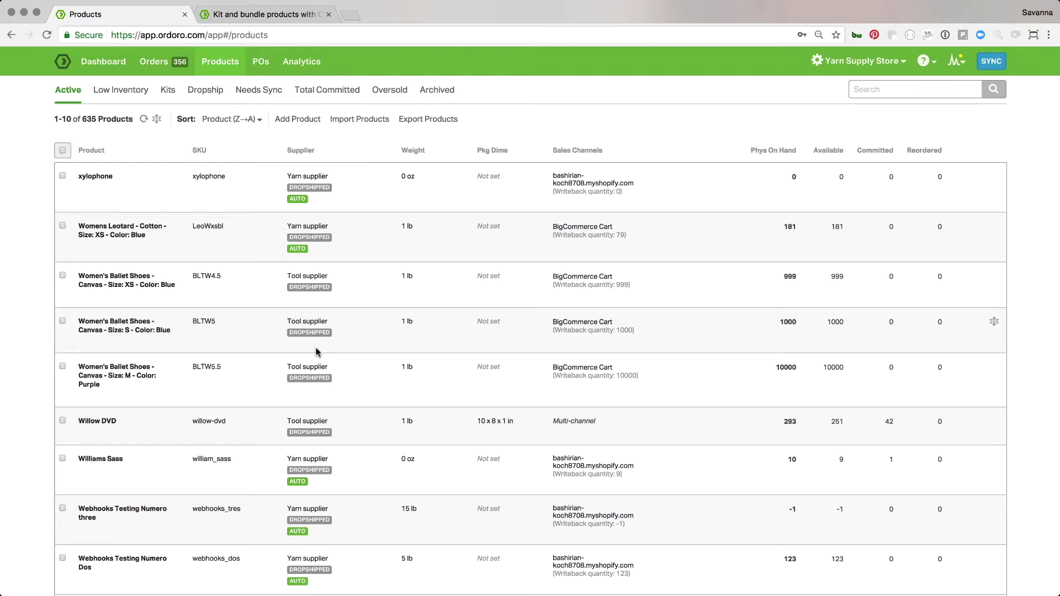
pyautogui.click(128, 330)
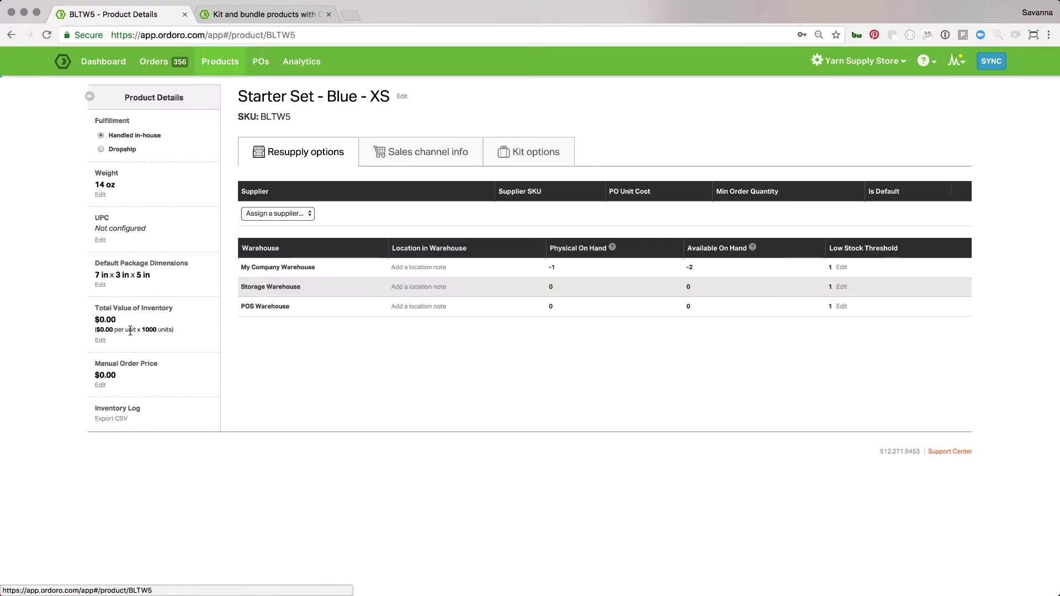
pyautogui.click(541, 156)
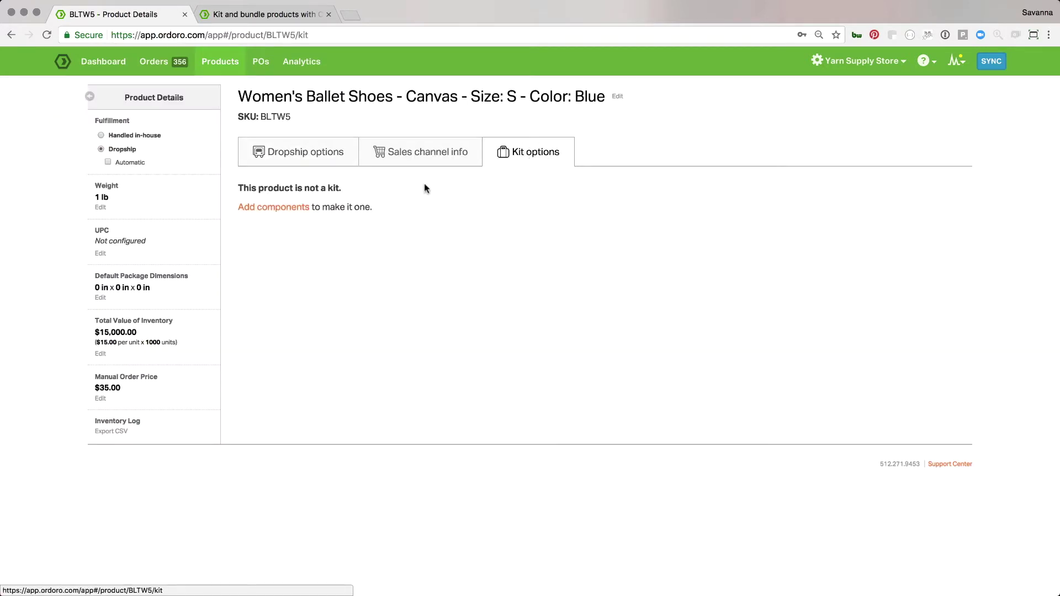
pyautogui.click(303, 207)
pyautogui.click(503, 235)
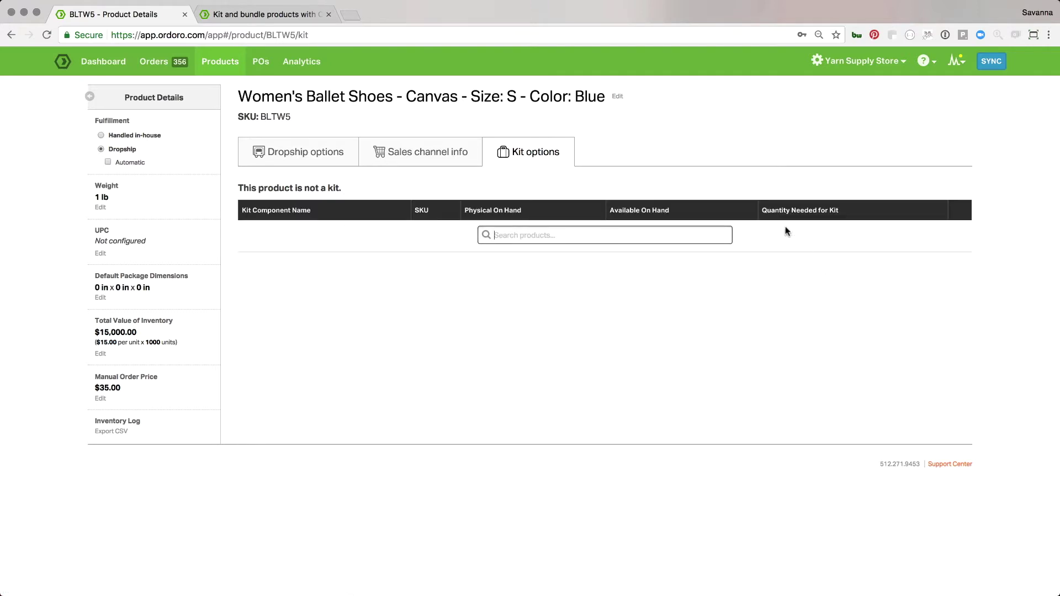
pyautogui.click(691, 397)
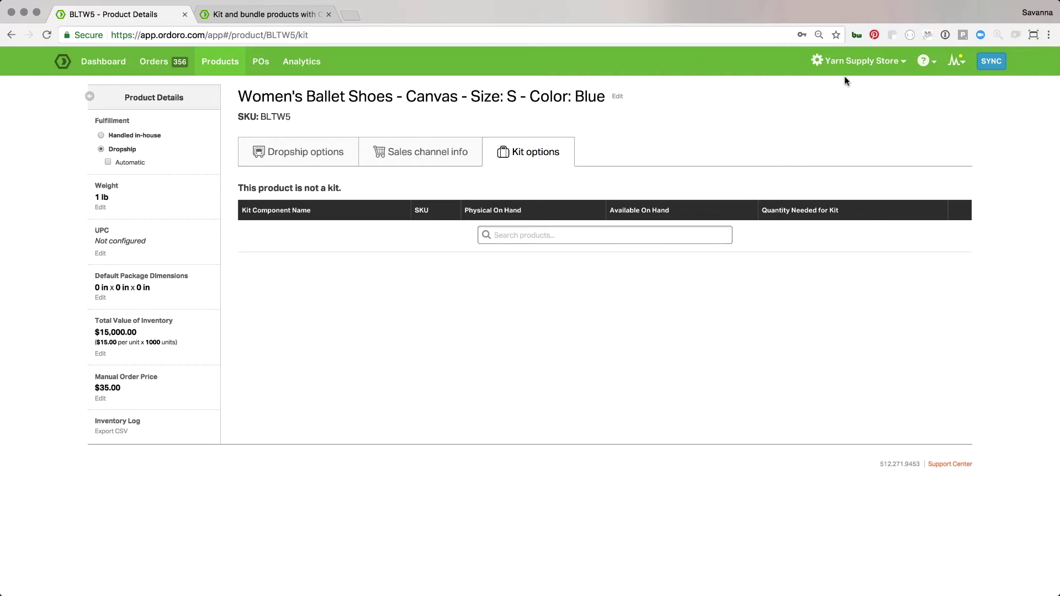
# Open the store's data import settings, choose Create Kit as the import type, and download the example file
pyautogui.click(871, 61)
pyautogui.click(829, 480)
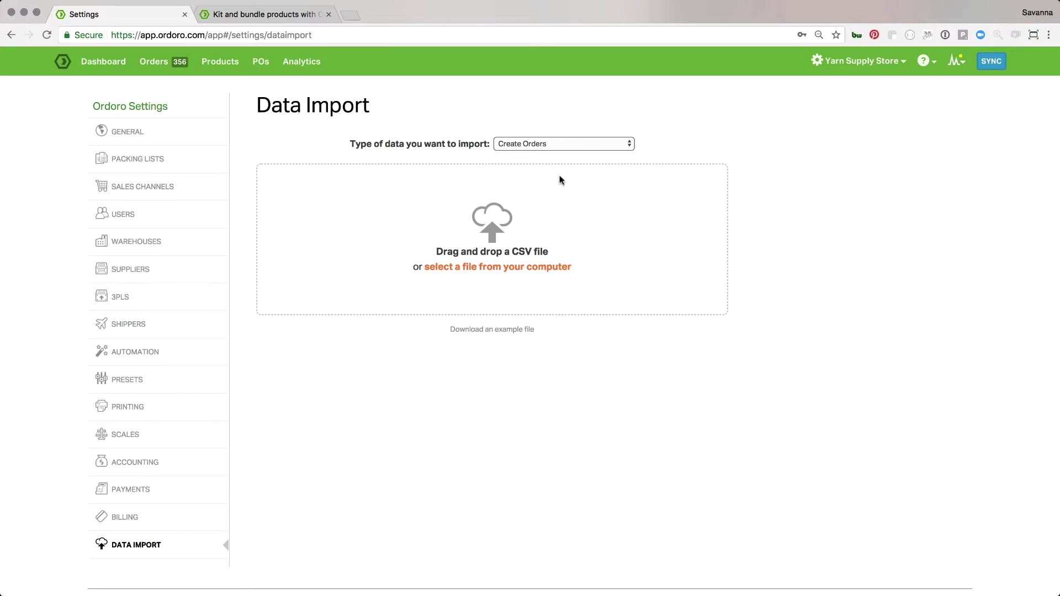
pyautogui.click(560, 143)
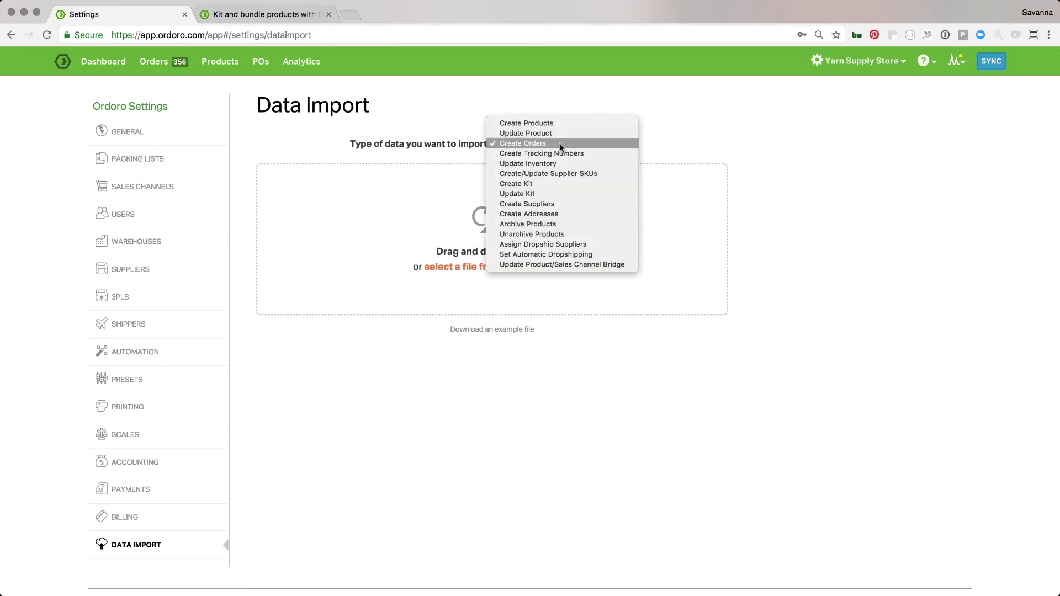
pyautogui.click(538, 185)
pyautogui.click(478, 334)
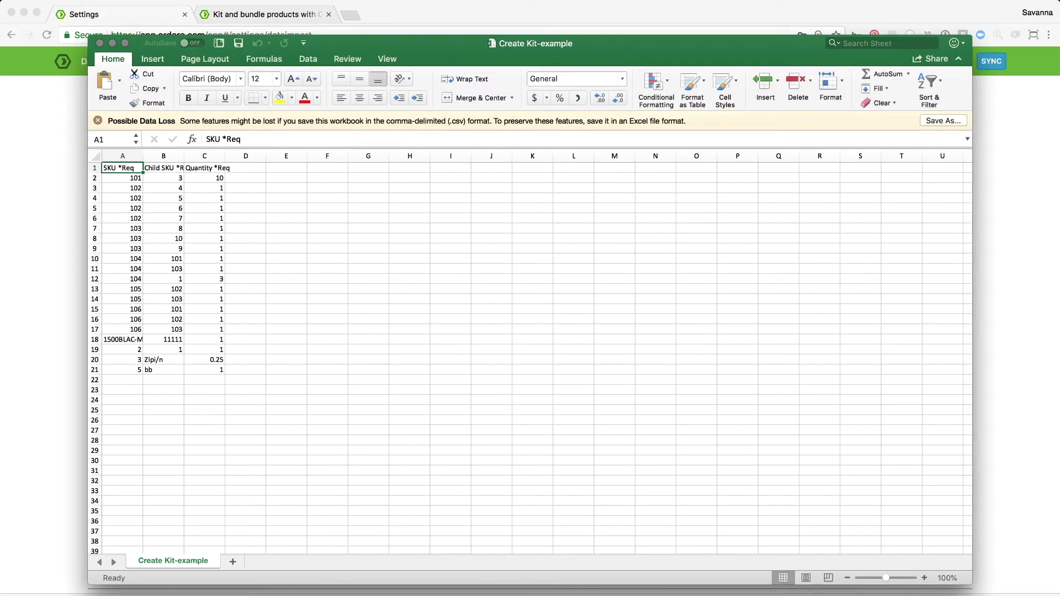
# Examine how the example rows for SKUs 101 and 102 pair each kit with its child SKUs and quantities
pyautogui.click(129, 178)
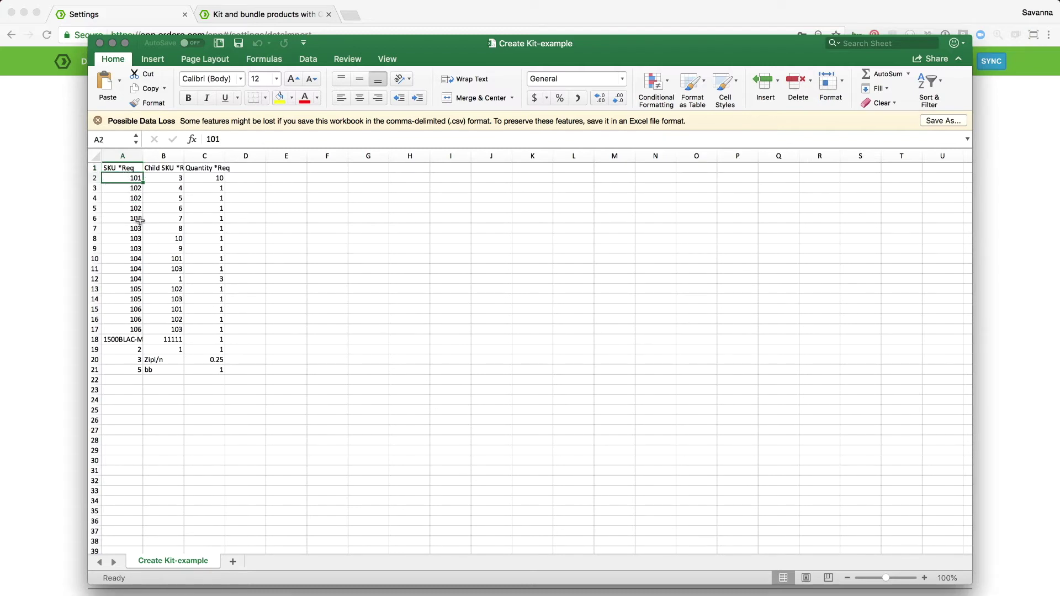
pyautogui.click(95, 178)
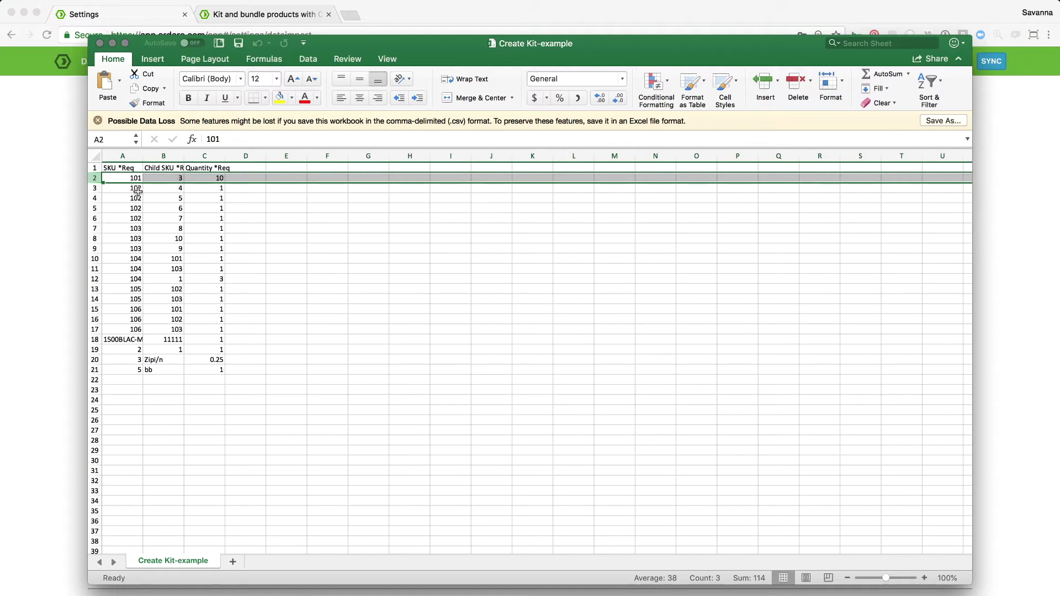
pyautogui.moveTo(124, 202); pyautogui.dragTo(97, 215)
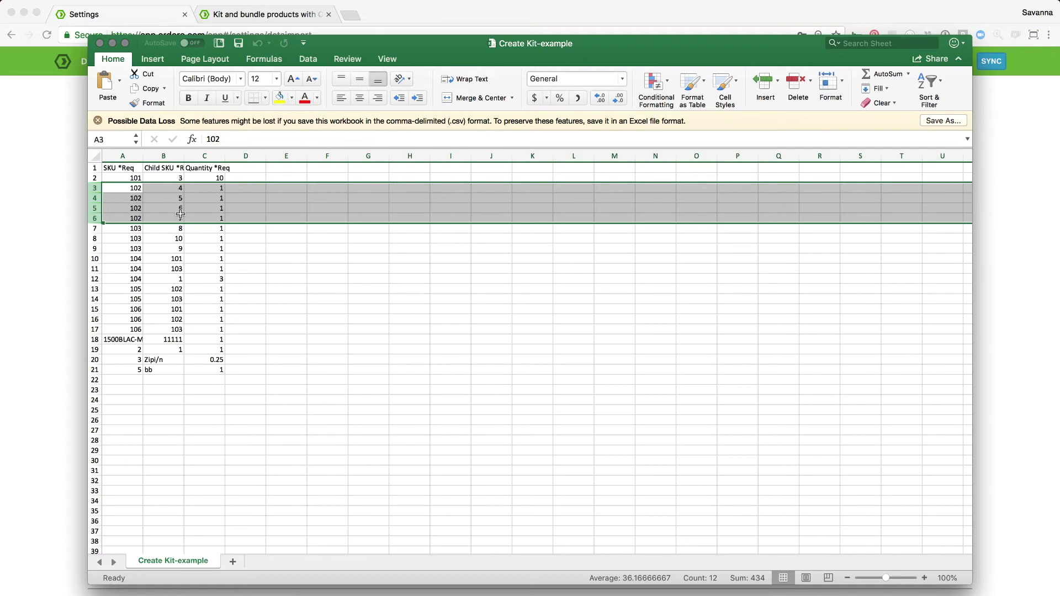
# Enter "component" as the child SKU in cells B23, B24 and B25
pyautogui.click(165, 390)
pyautogui.write('component')
pyautogui.press('Return')
pyautogui.write('com')
pyautogui.press('Return')
pyautogui.write('com')
pyautogui.press('Return')
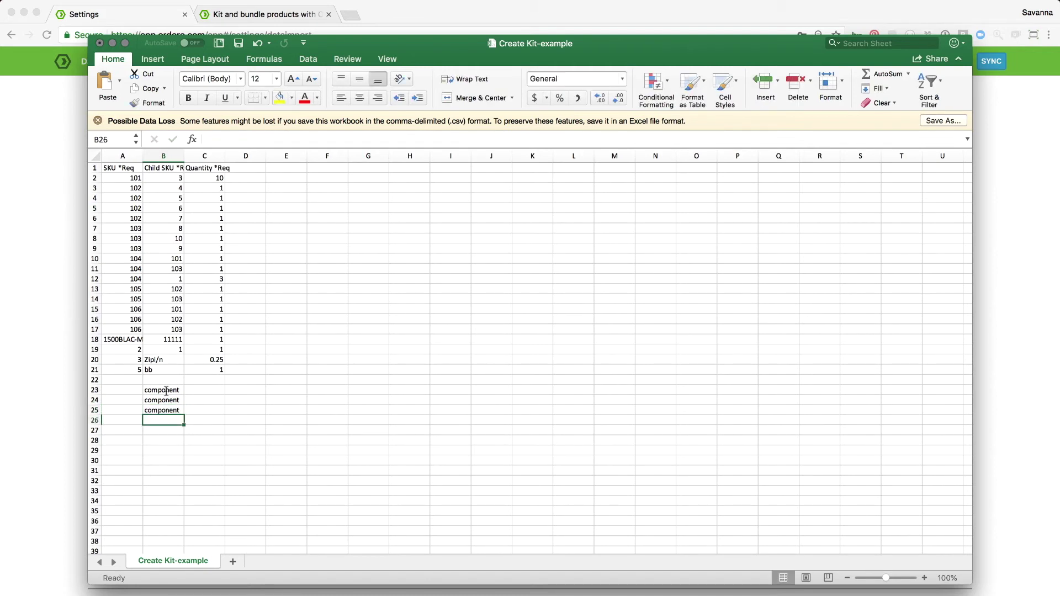
# Enter the component quantities 3, 1 and 5 in cells C23 to C25
pyautogui.click(195, 392)
pyautogui.write('3')
pyautogui.press('Return')
pyautogui.write('1')
pyautogui.press('Return')
pyautogui.write('5')
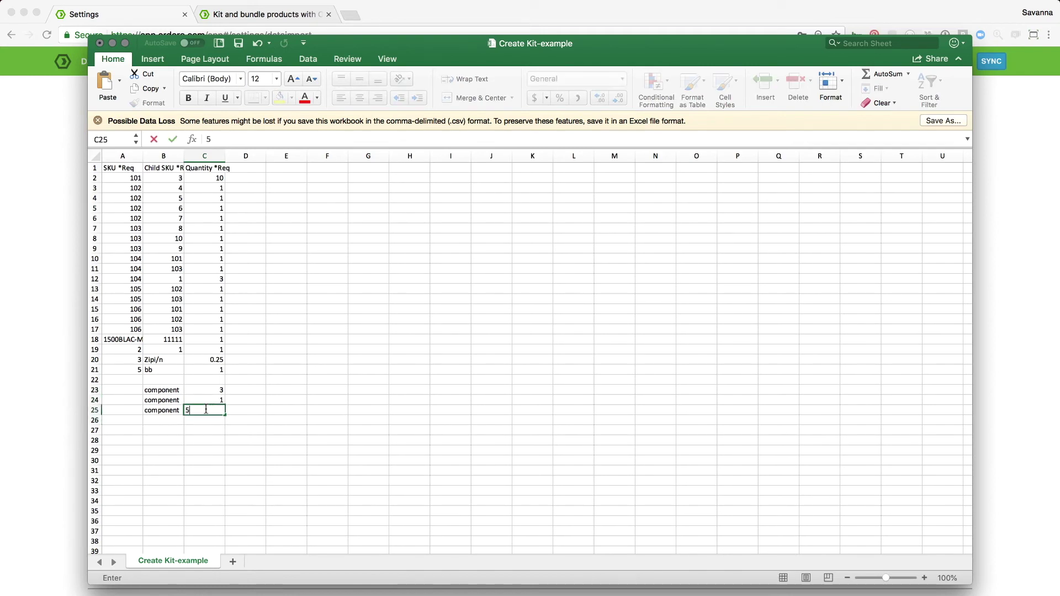
# Enter "Parent_sku" as the kit SKU in A23 and copy it to A24 and A25
pyautogui.click(128, 391)
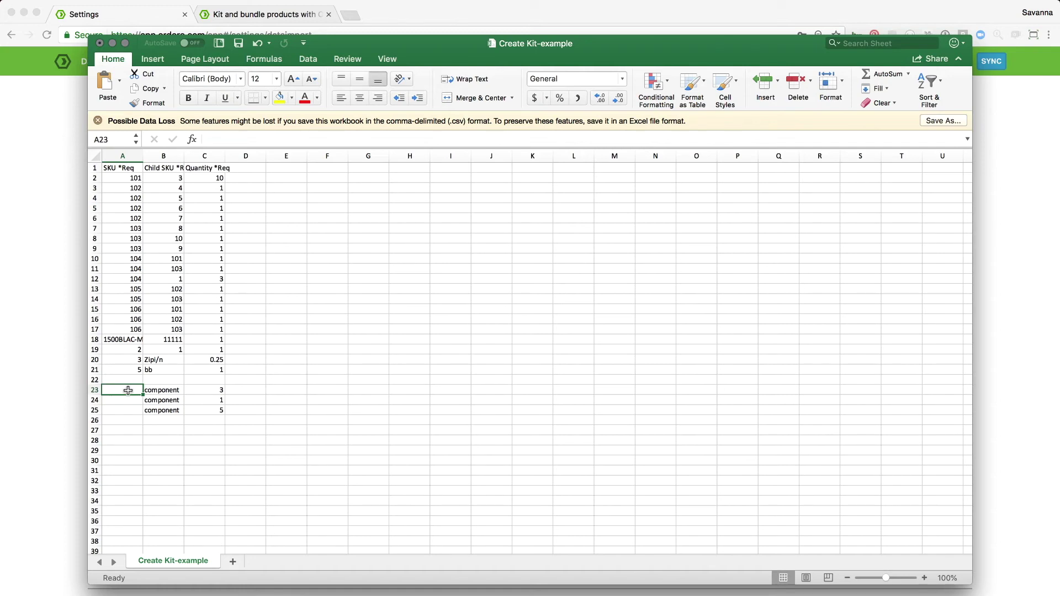
pyautogui.write('Pa')
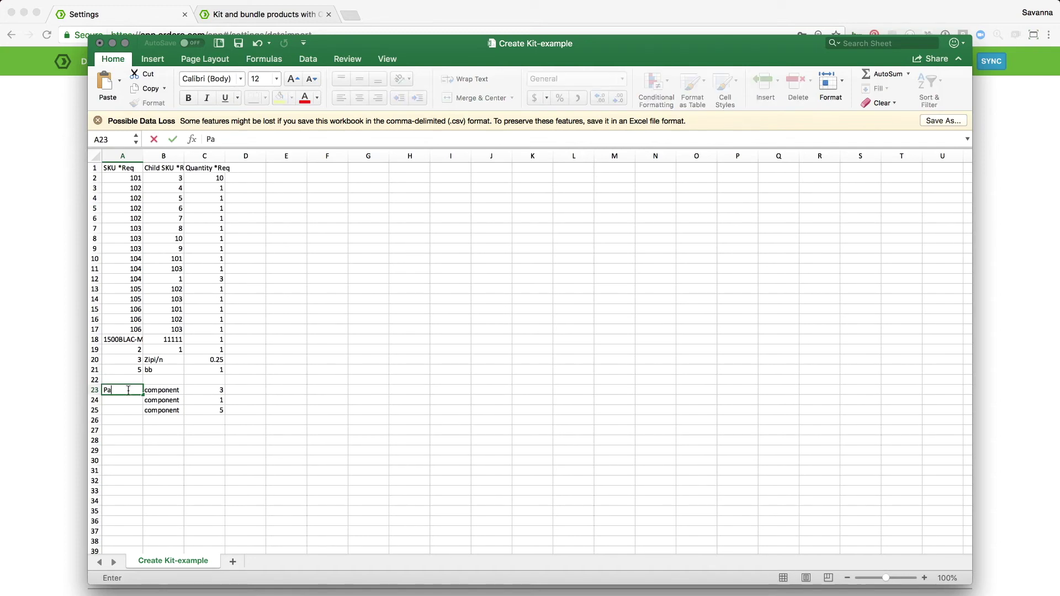
pyautogui.write('rent_sku')
pyautogui.press('Return')
pyautogui.click(128, 390)
pyautogui.press('super+c')
pyautogui.press('Down')
pyautogui.press('super+v')
pyautogui.press('Down')
pyautogui.press('super+v')
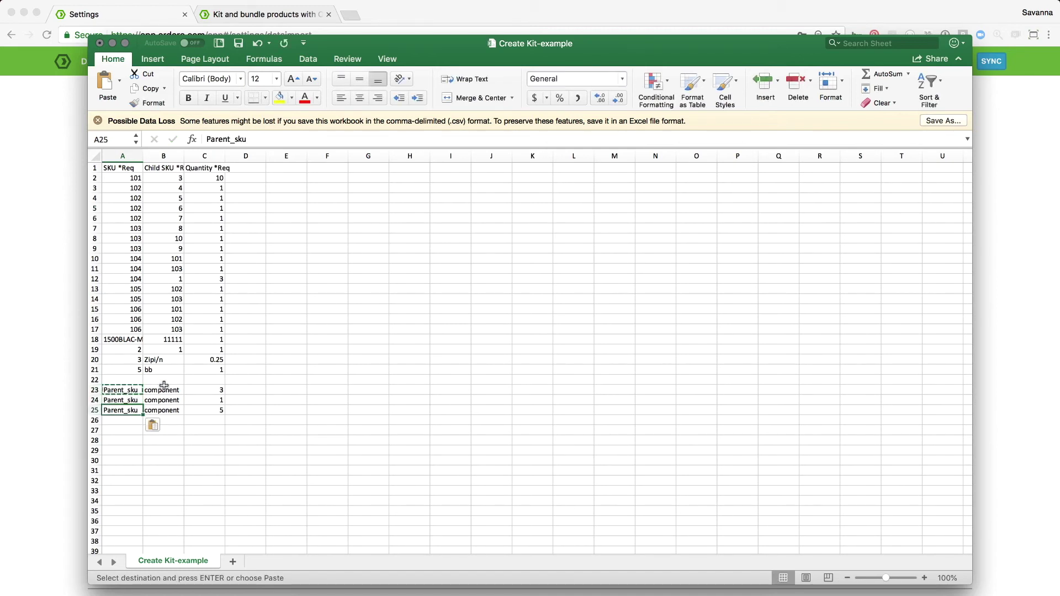
# Number the child SKUs in B23 to B25 as component1, component2 and component3
pyautogui.doubleClick(180, 389)
pyautogui.write('1')
pyautogui.doubleClick(181, 400)
pyautogui.write('2')
pyautogui.doubleClick(181, 411)
pyautogui.write('3')
pyautogui.press('Return')
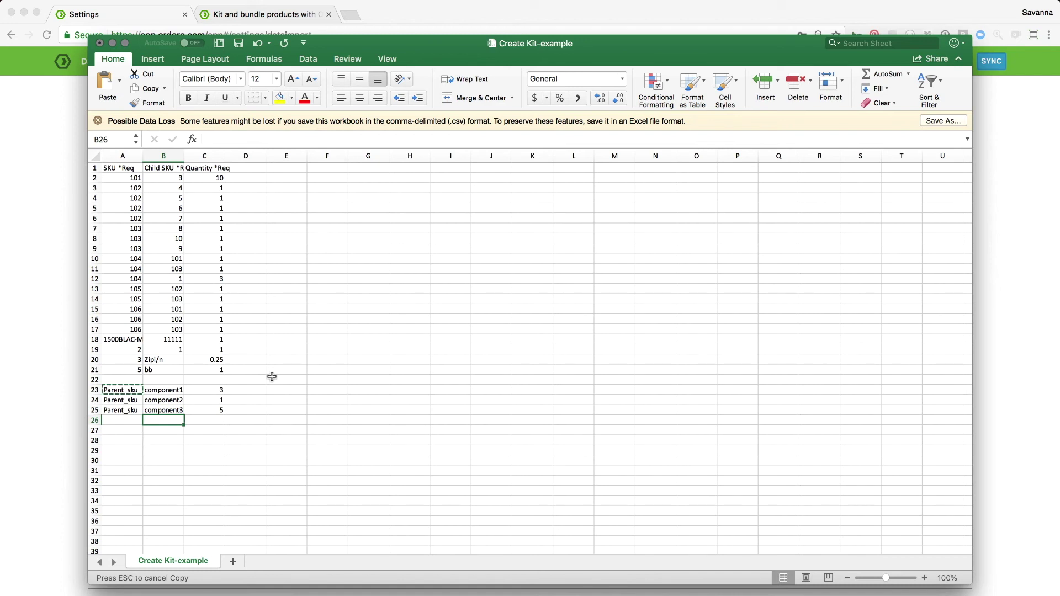
# Save the Create Kit-example file and switch back to the Ordoro data import page in the browser
pyautogui.press('super+s')
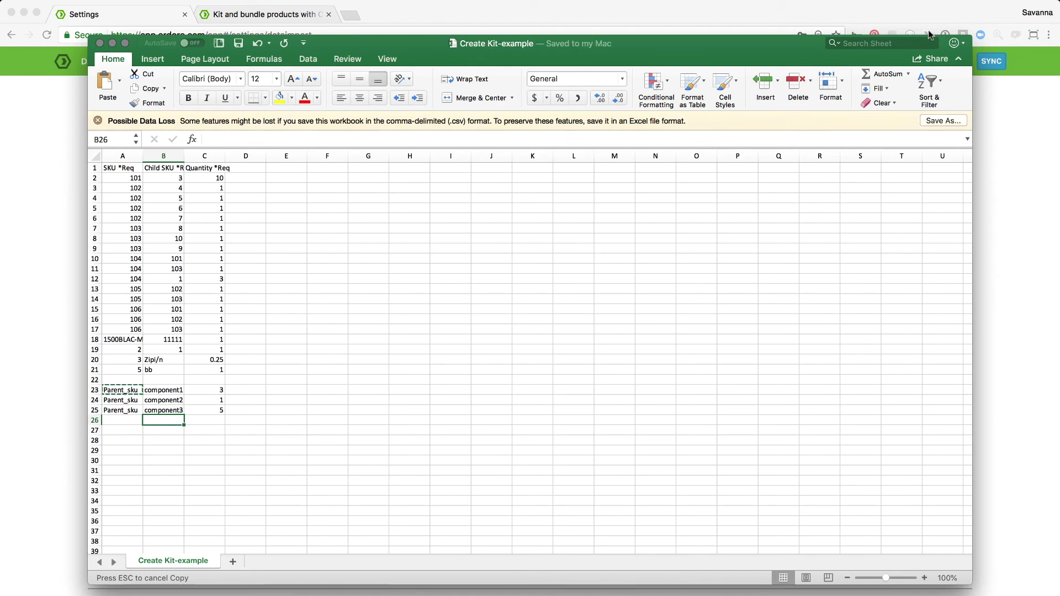
pyautogui.click(554, 306)
pyautogui.press('super+Tab')
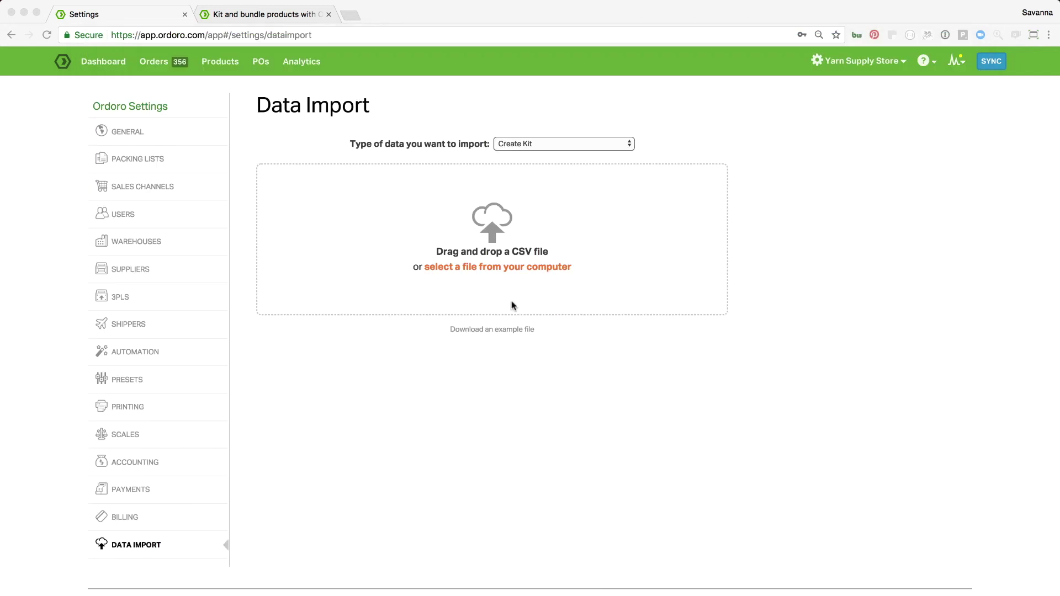